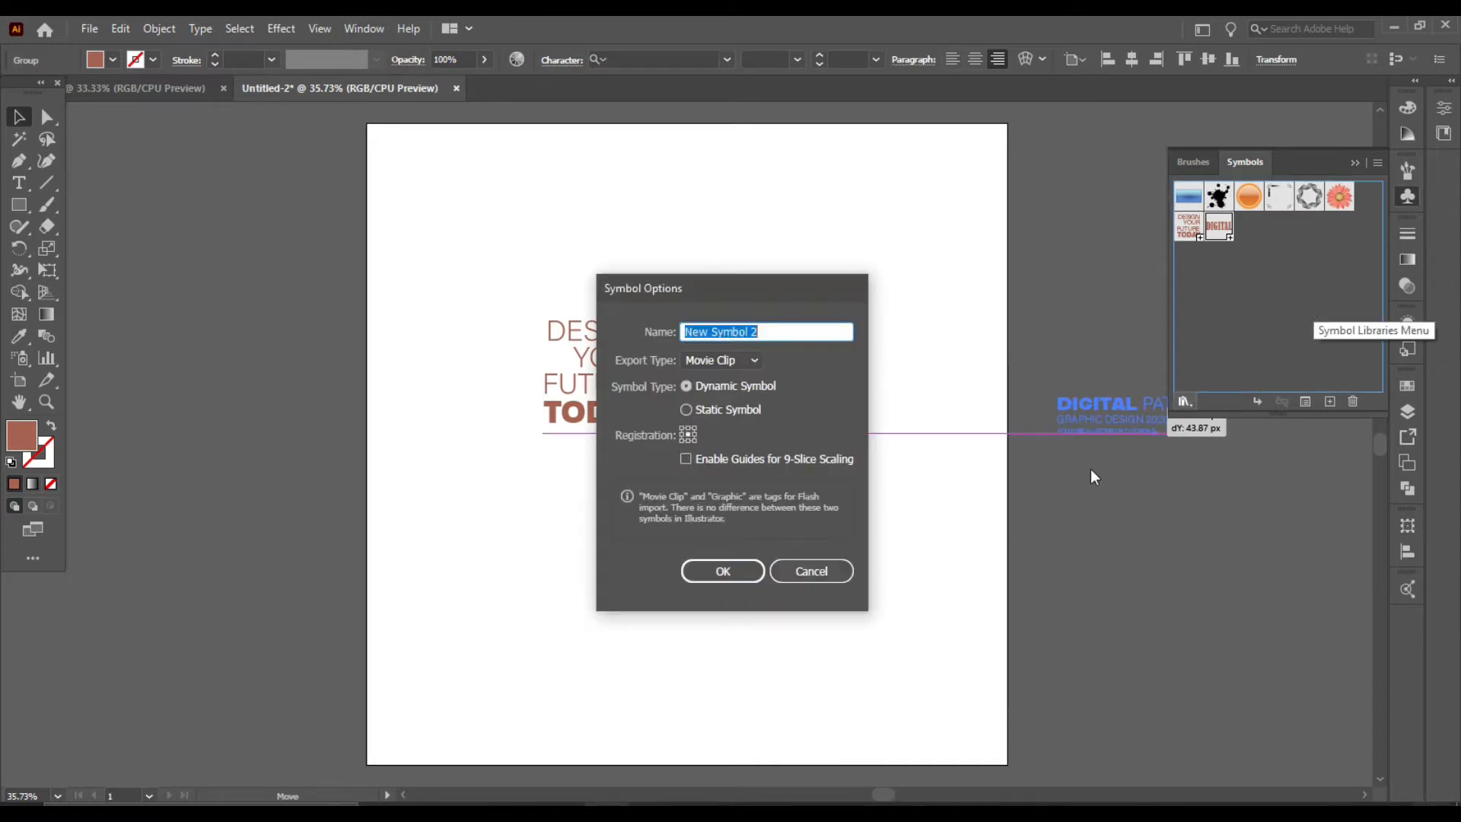
Step: Accept the default symbol options to finish creating the new symbol
click(726, 577)
click(1043, 565)
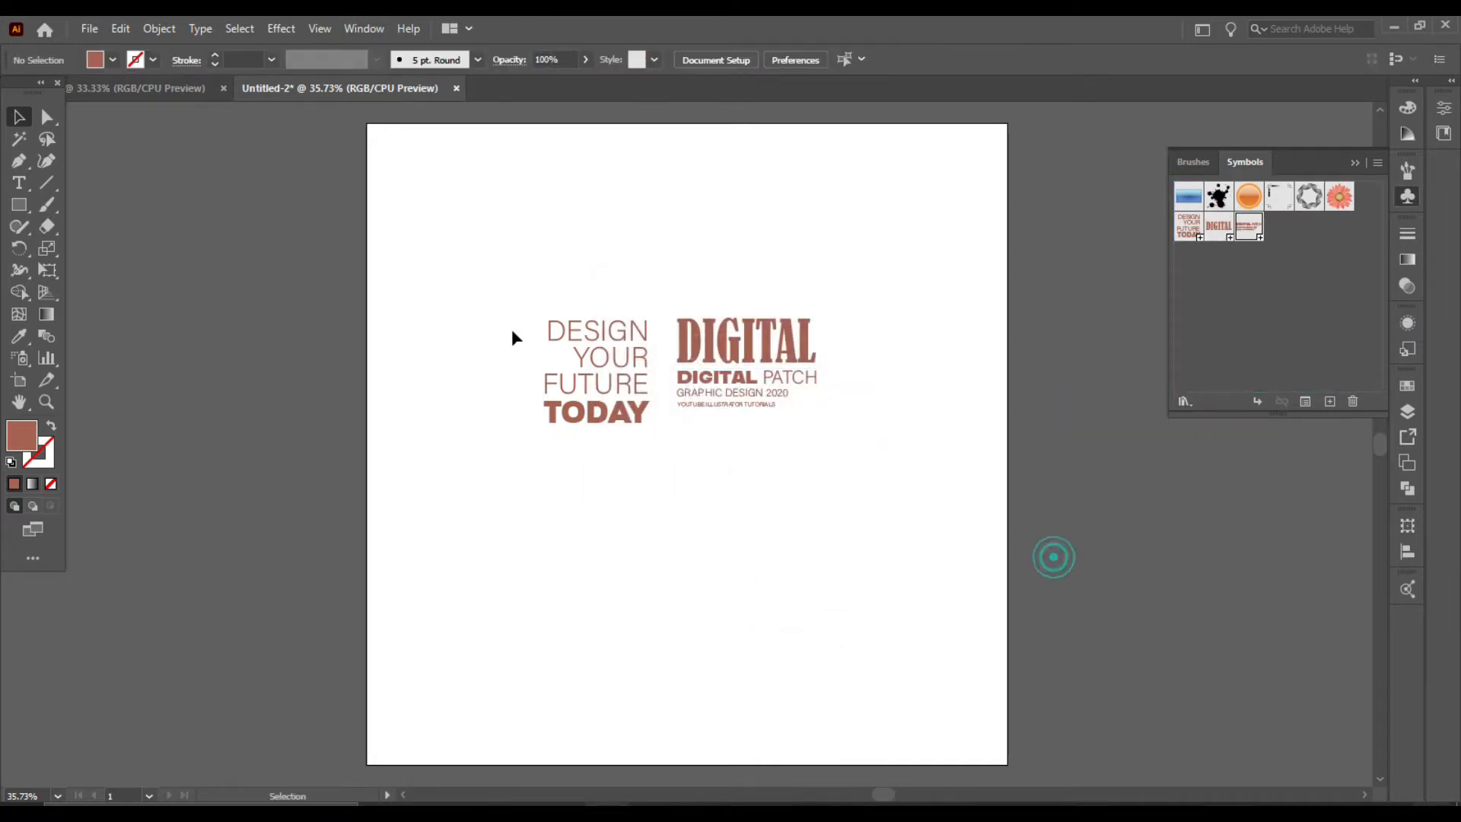
drag(525, 304, 781, 435)
double_click(811, 346)
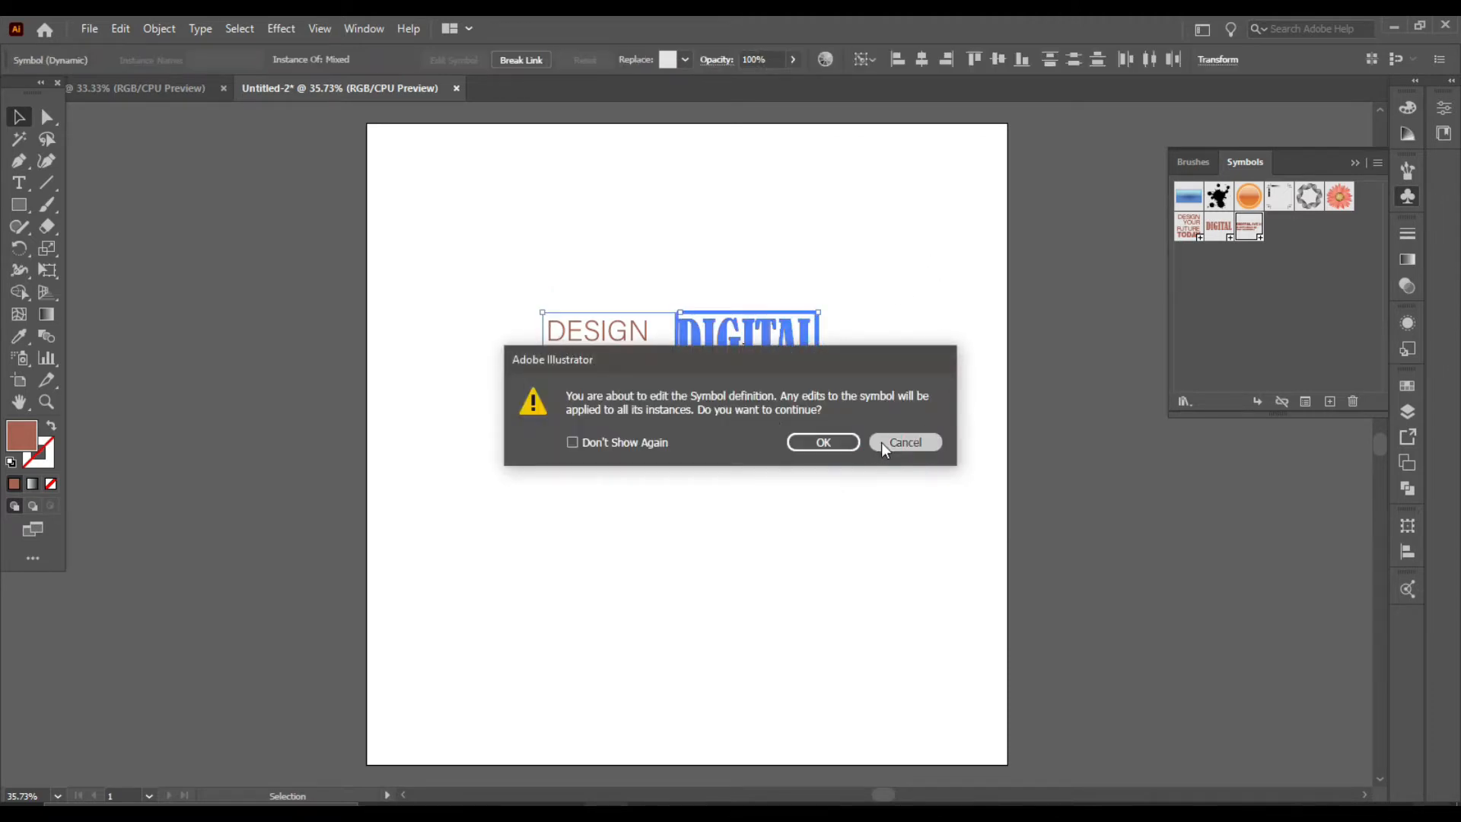
click(882, 442)
Step: Move all the text symbol artwork off the artboard to its right side
drag(482, 298, 828, 425)
drag(808, 375, 1287, 521)
scroll(851, 482, down, 5)
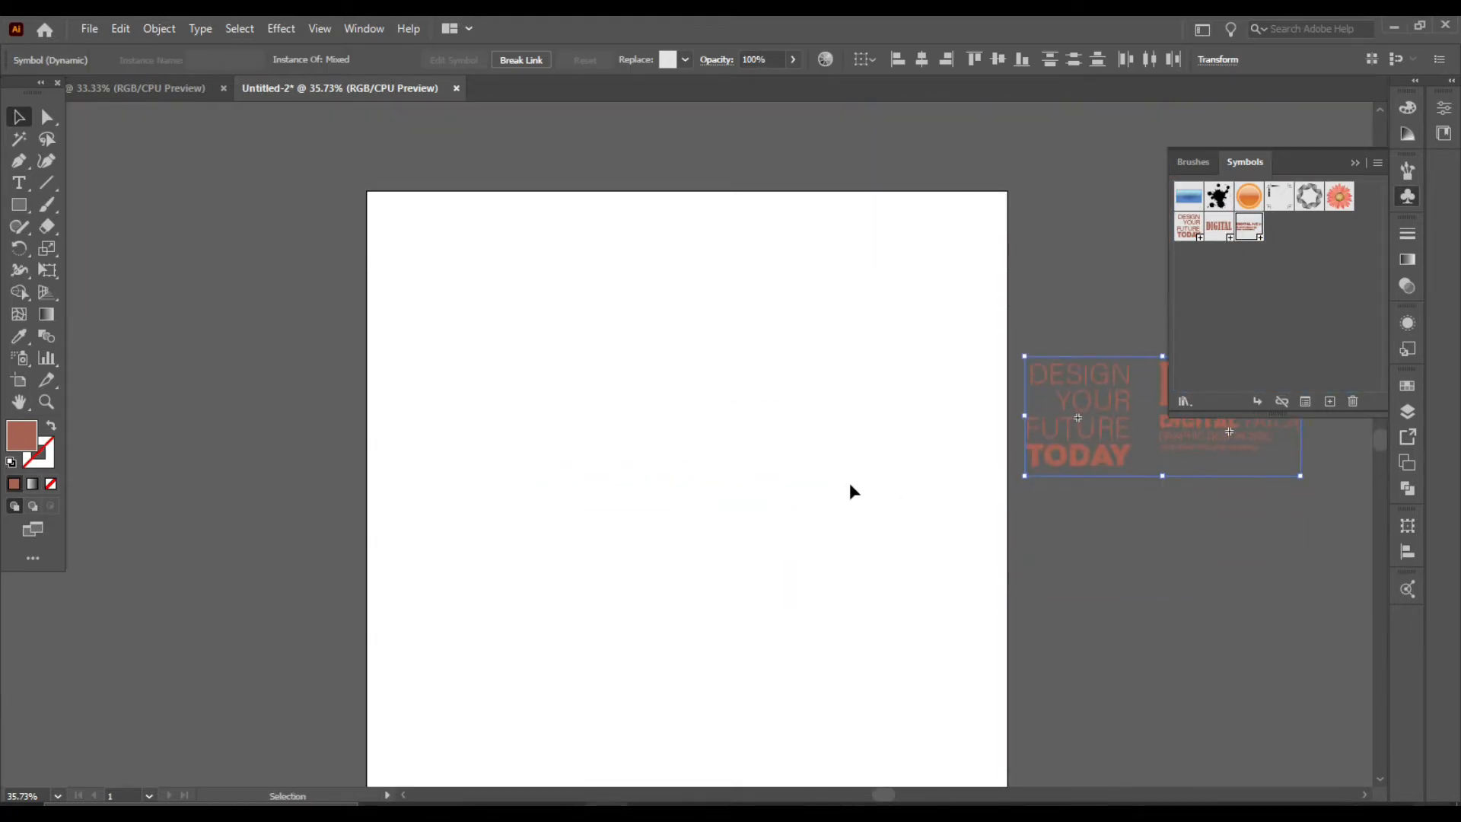
click(763, 446)
Step: Draw a rectangle covering the whole artboard and fill it with the dark navy color theme swatch
click(19, 204)
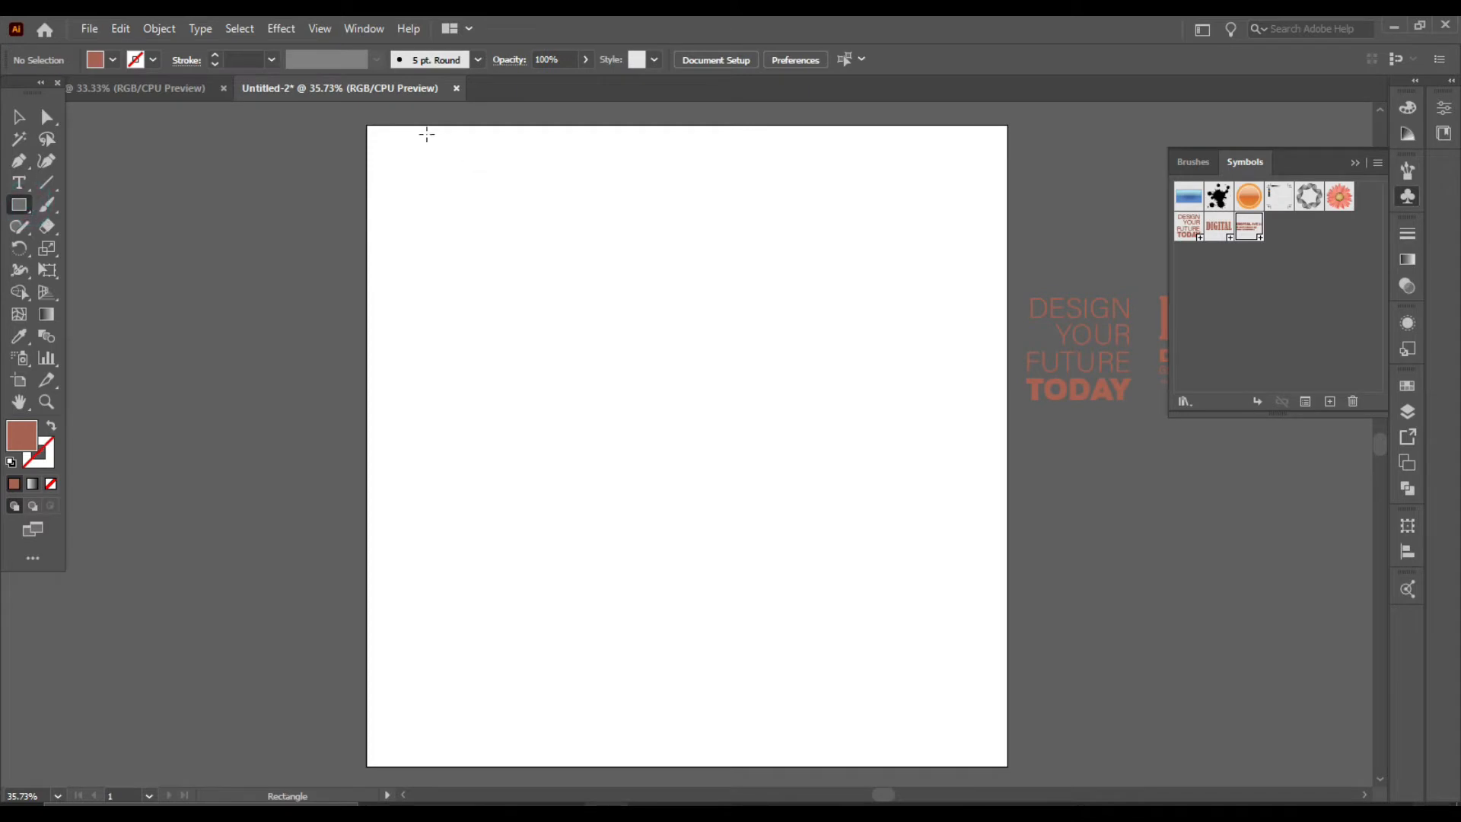
drag(366, 126, 1005, 765)
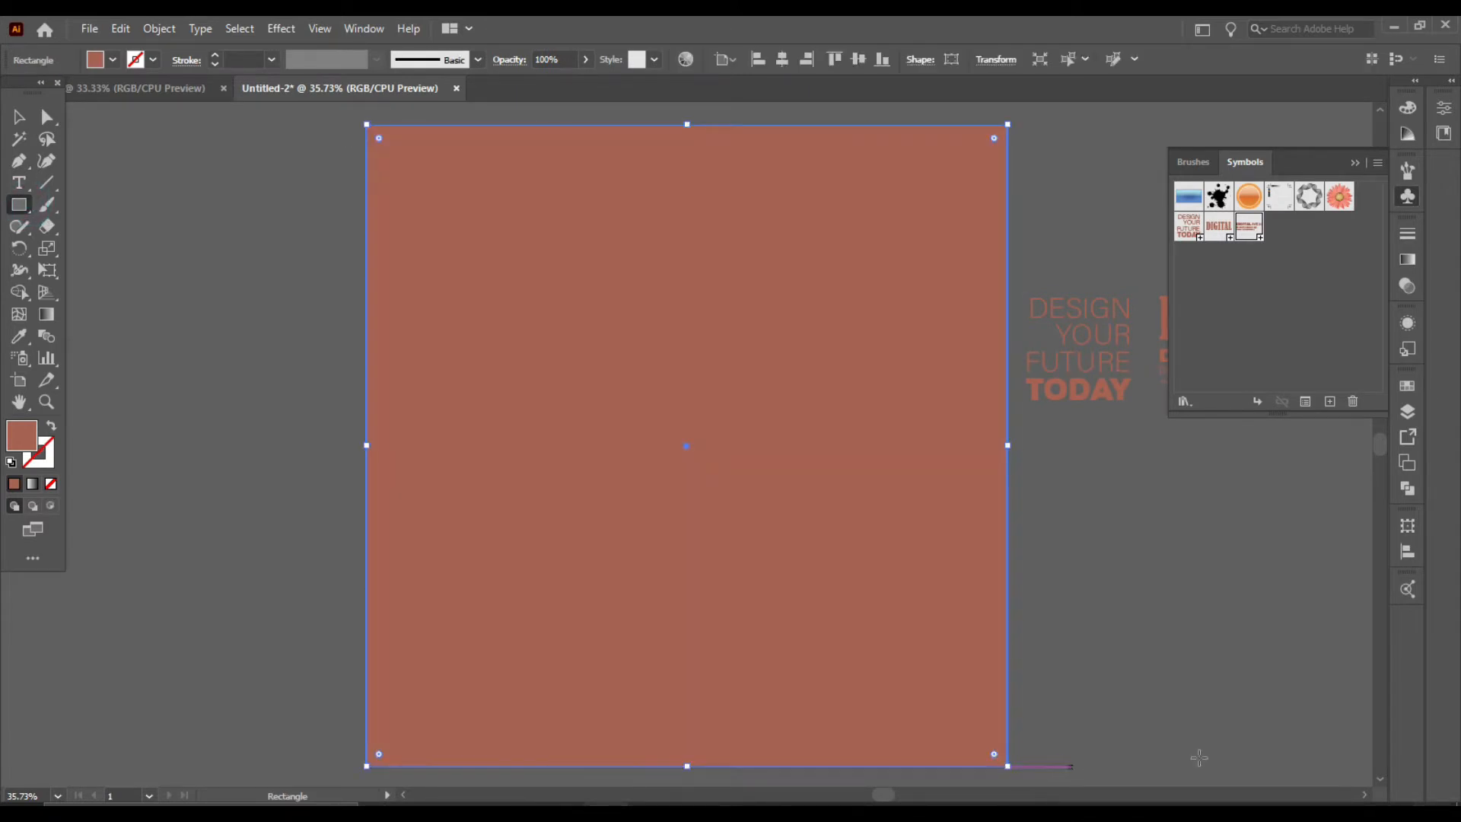
click(1415, 591)
click(1218, 625)
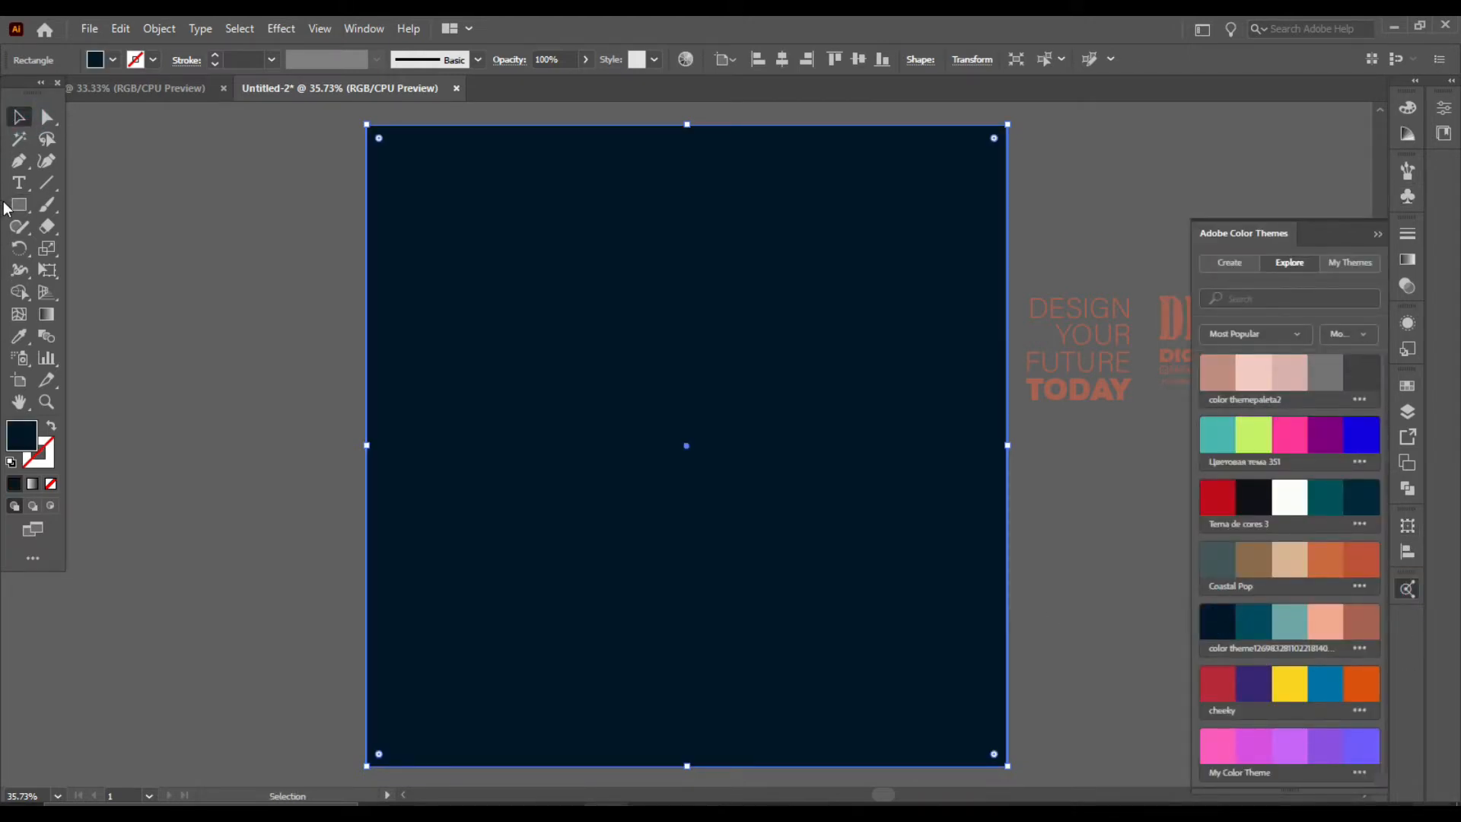
Step: Draw a smaller rectangle in the middle of the artboard and fill it with the teal theme swatch
mouse_move(522, 353)
mouse_down()
mouse_move(601, 441)
mouse_move(854, 528)
mouse_move(881, 591)
mouse_up()
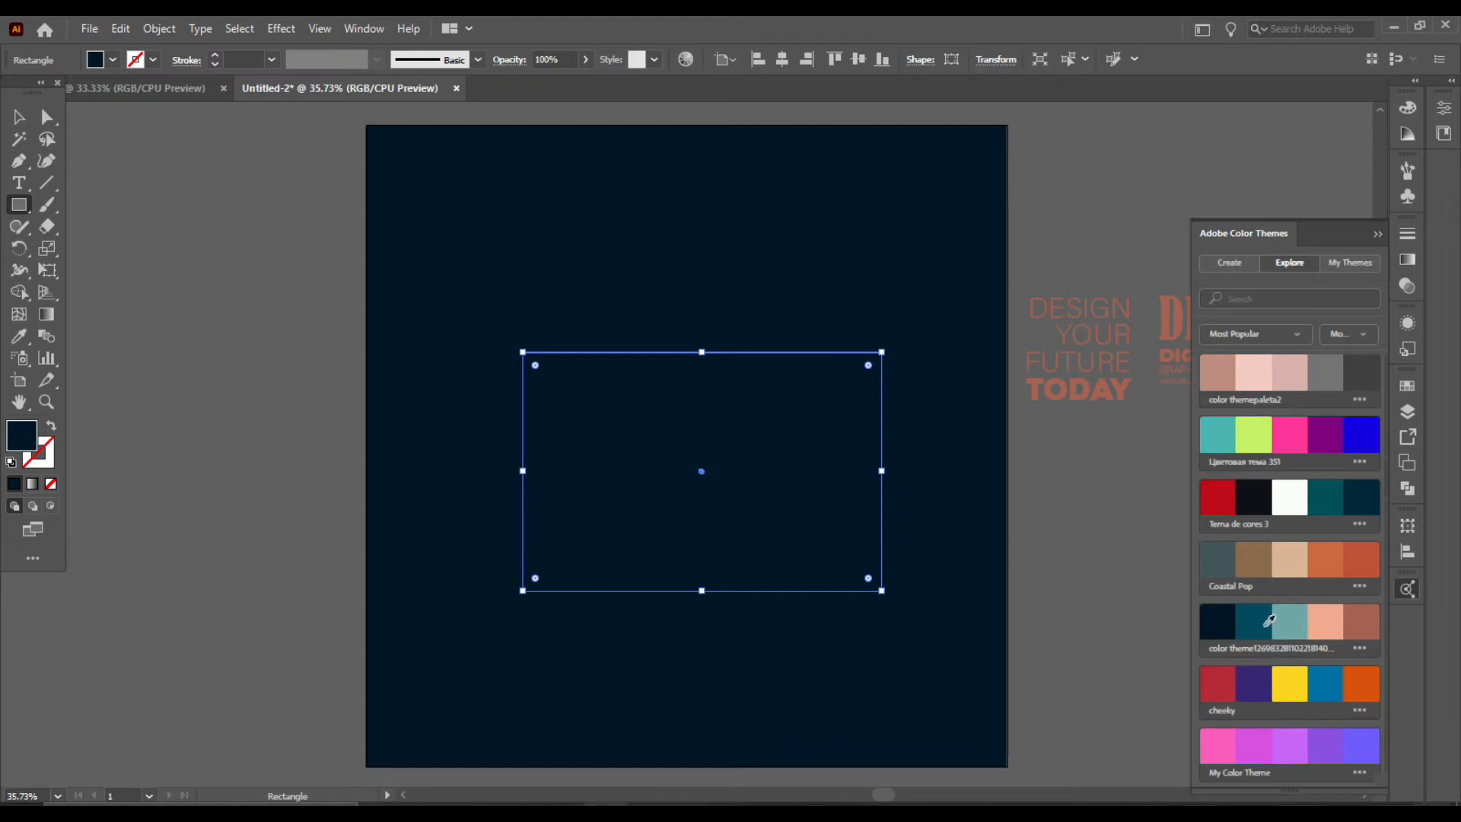
click(1294, 607)
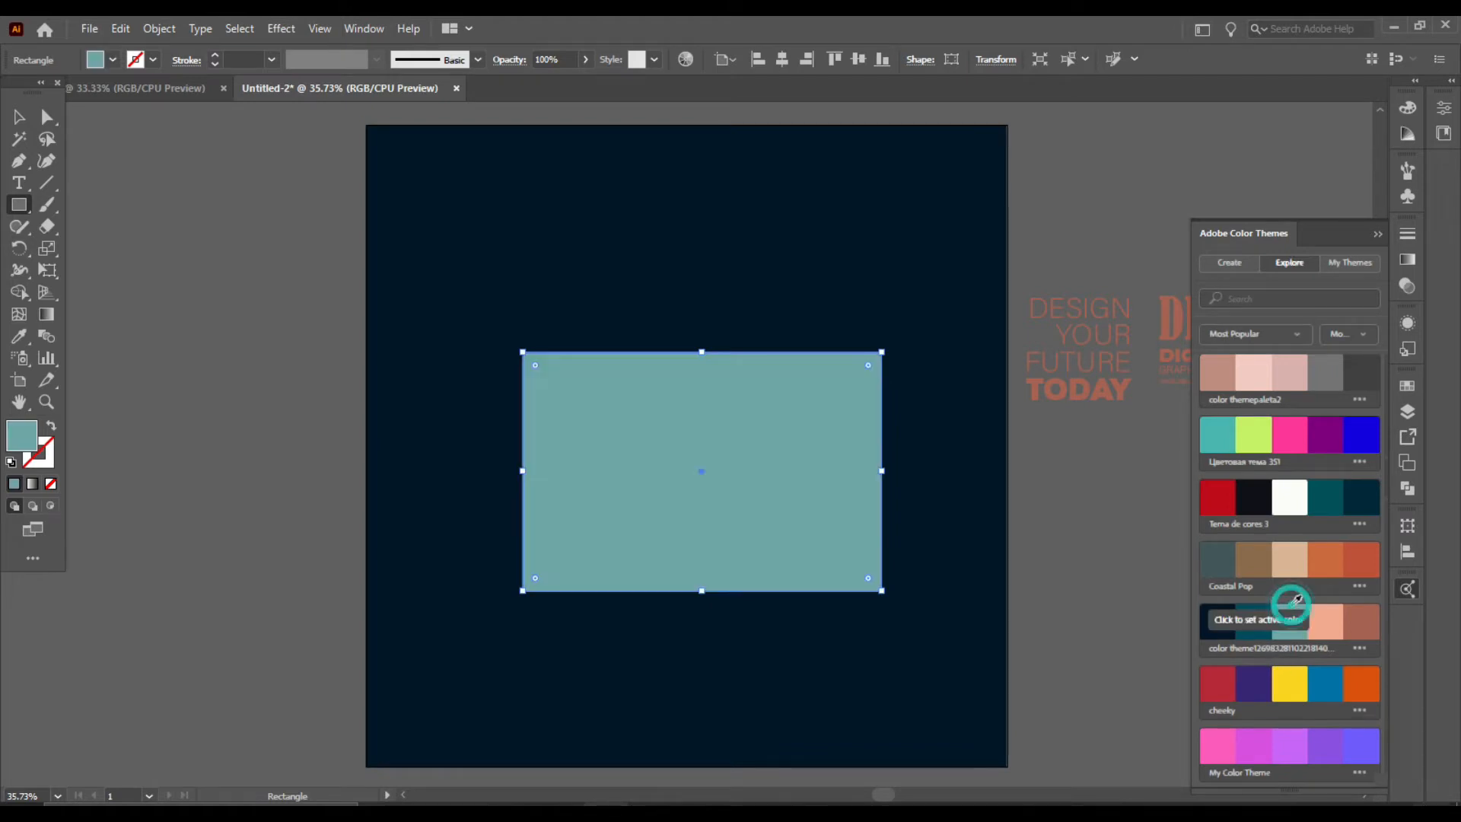
click(19, 116)
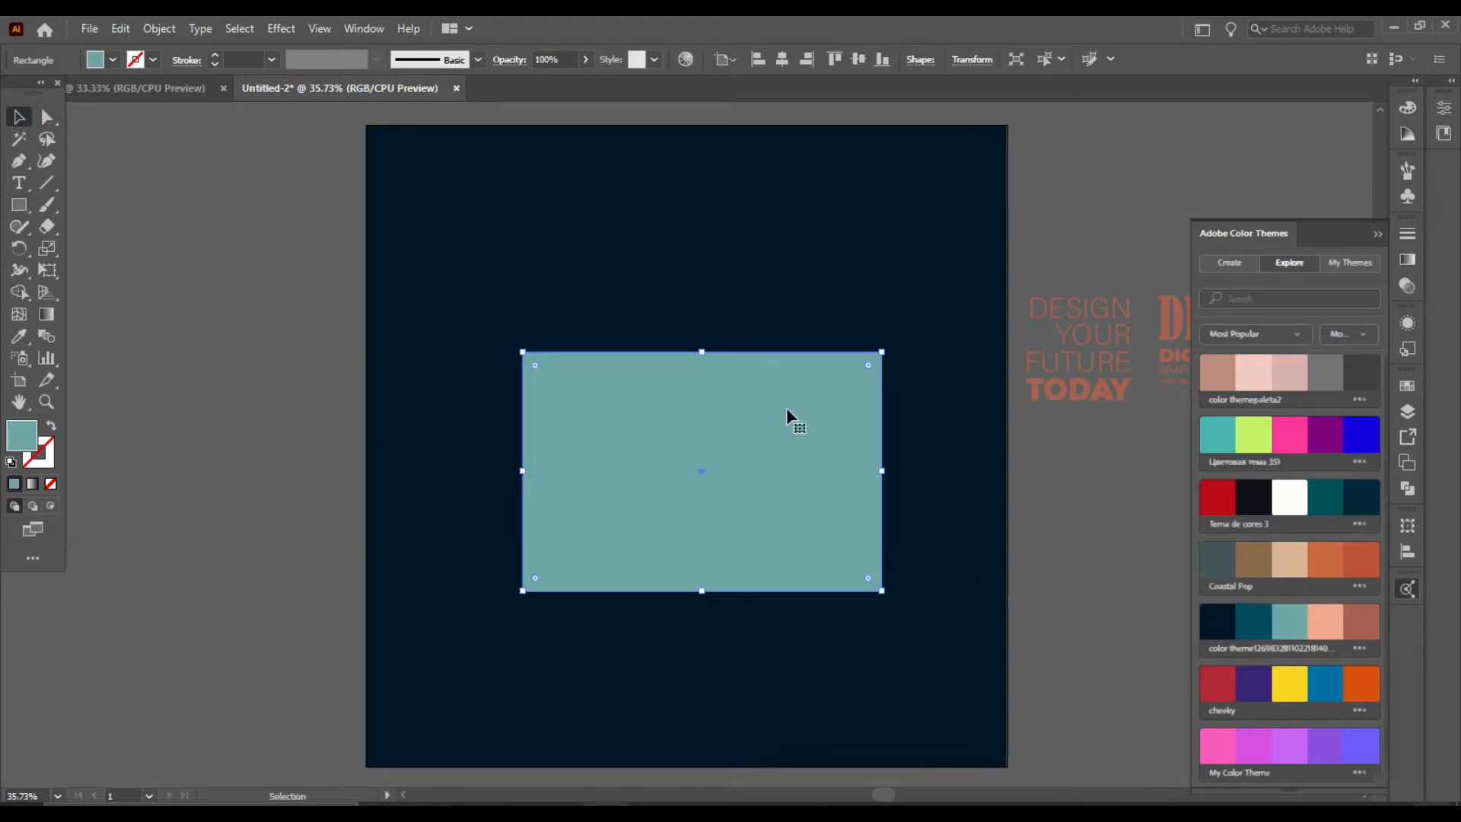
Step: Apply 3D Extrude & Bevel to the teal rectangle, rotated to 28°, -25°, 2°, with 473 pt extrude depth
click(364, 28)
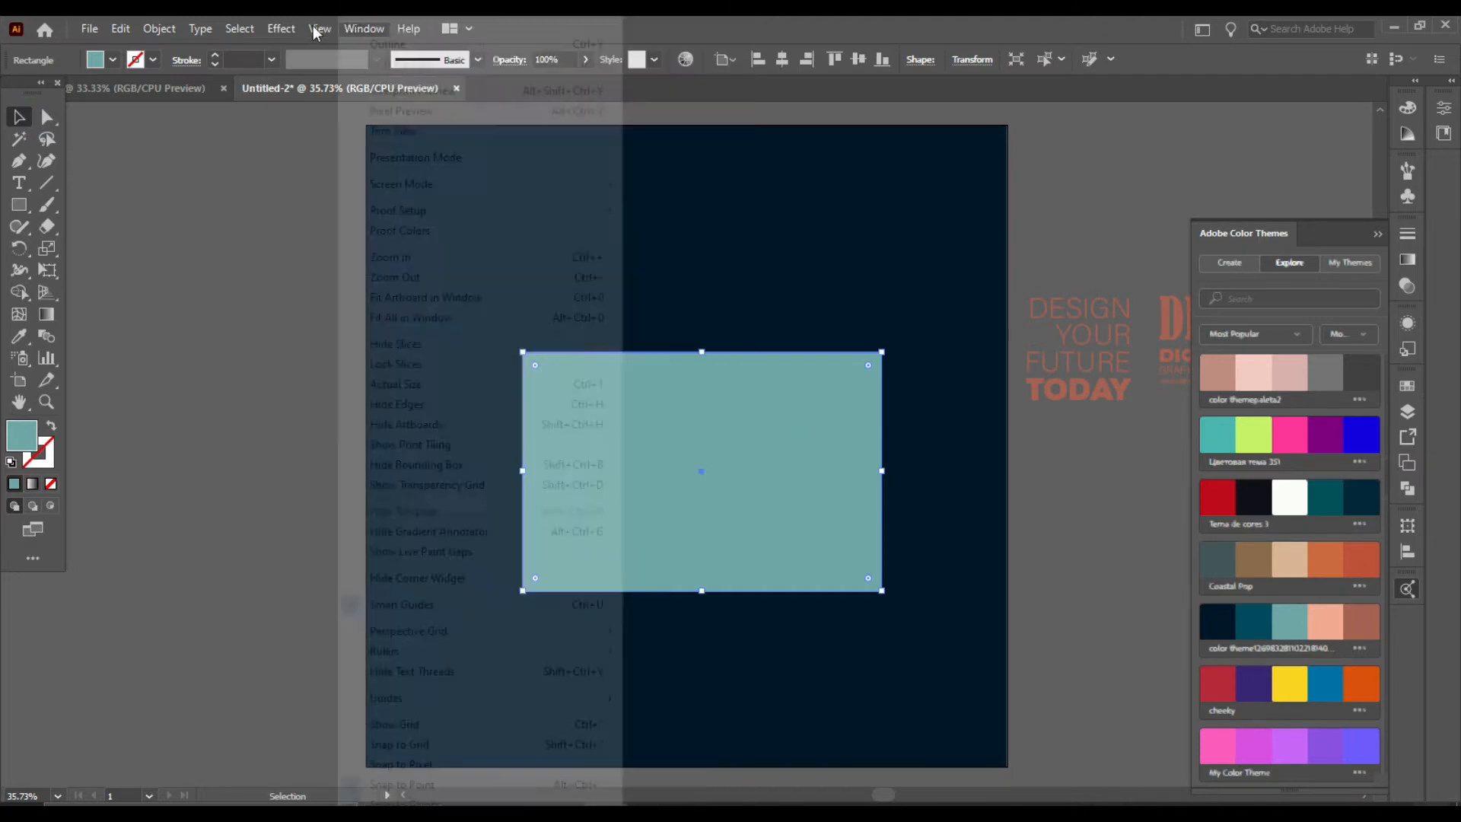
click(280, 28)
mouse_move(319, 133)
click(613, 133)
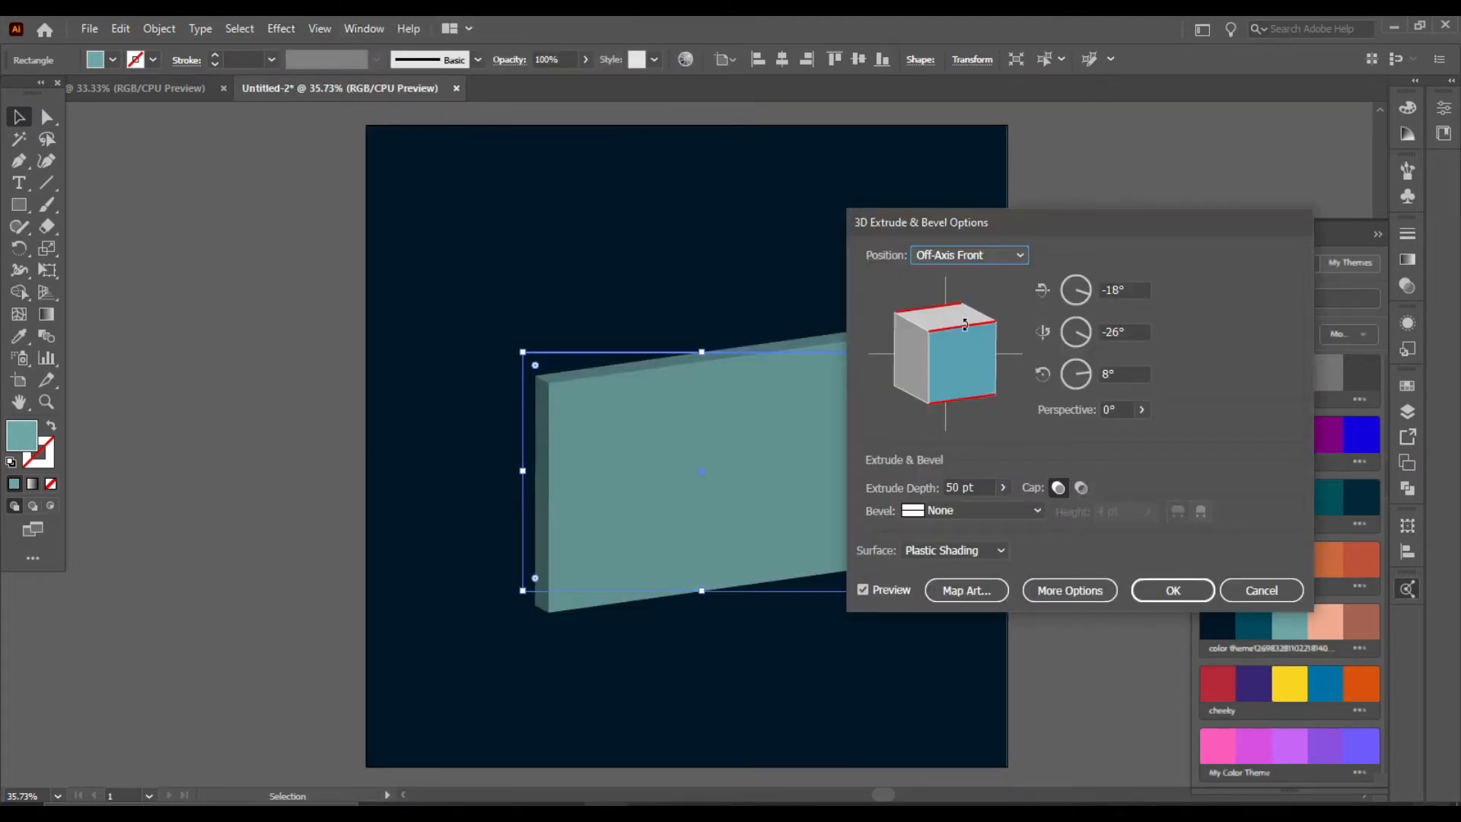
drag(965, 325, 1015, 287)
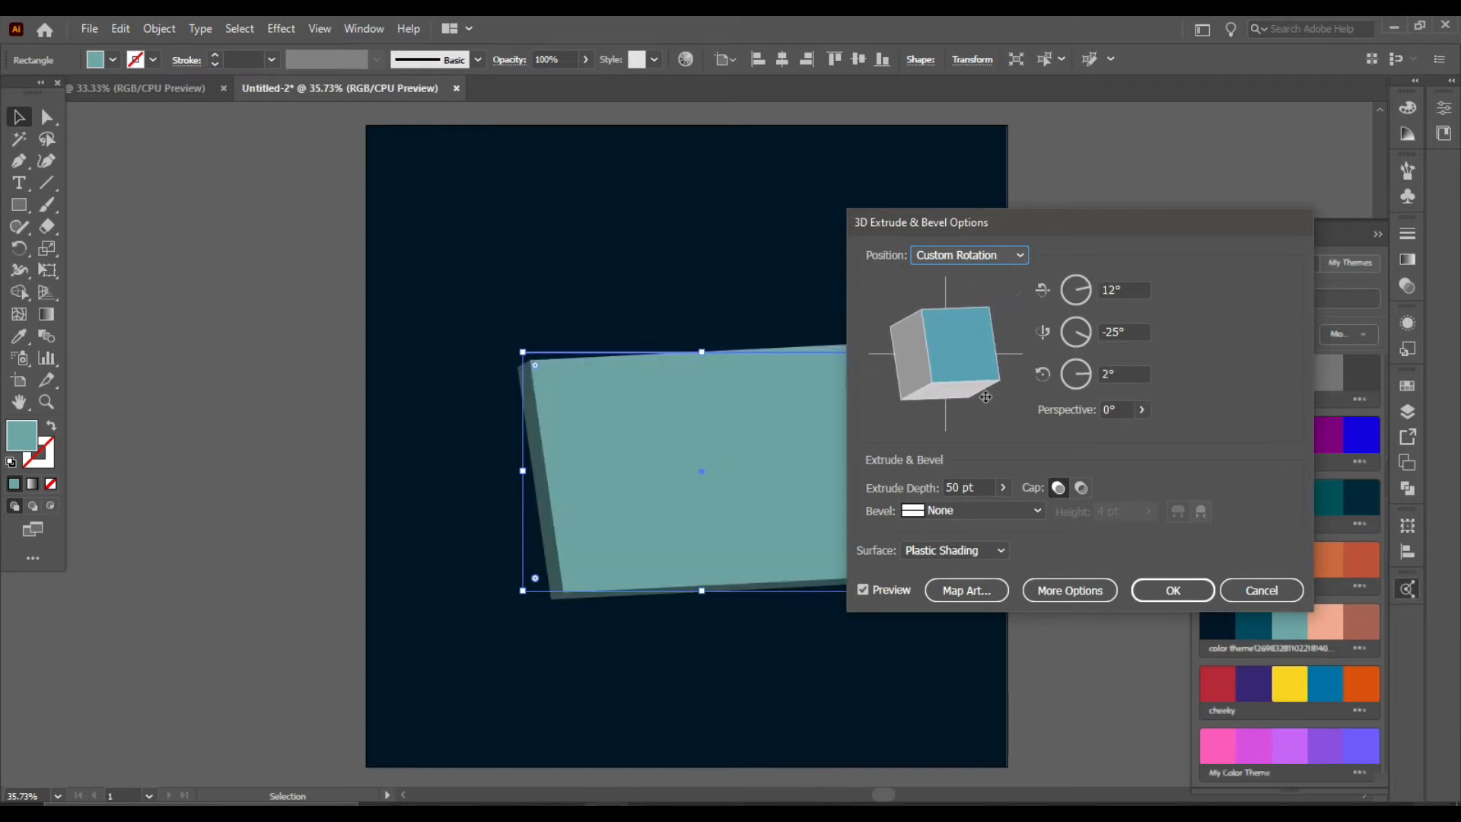
click(1004, 487)
drag(929, 512, 948, 509)
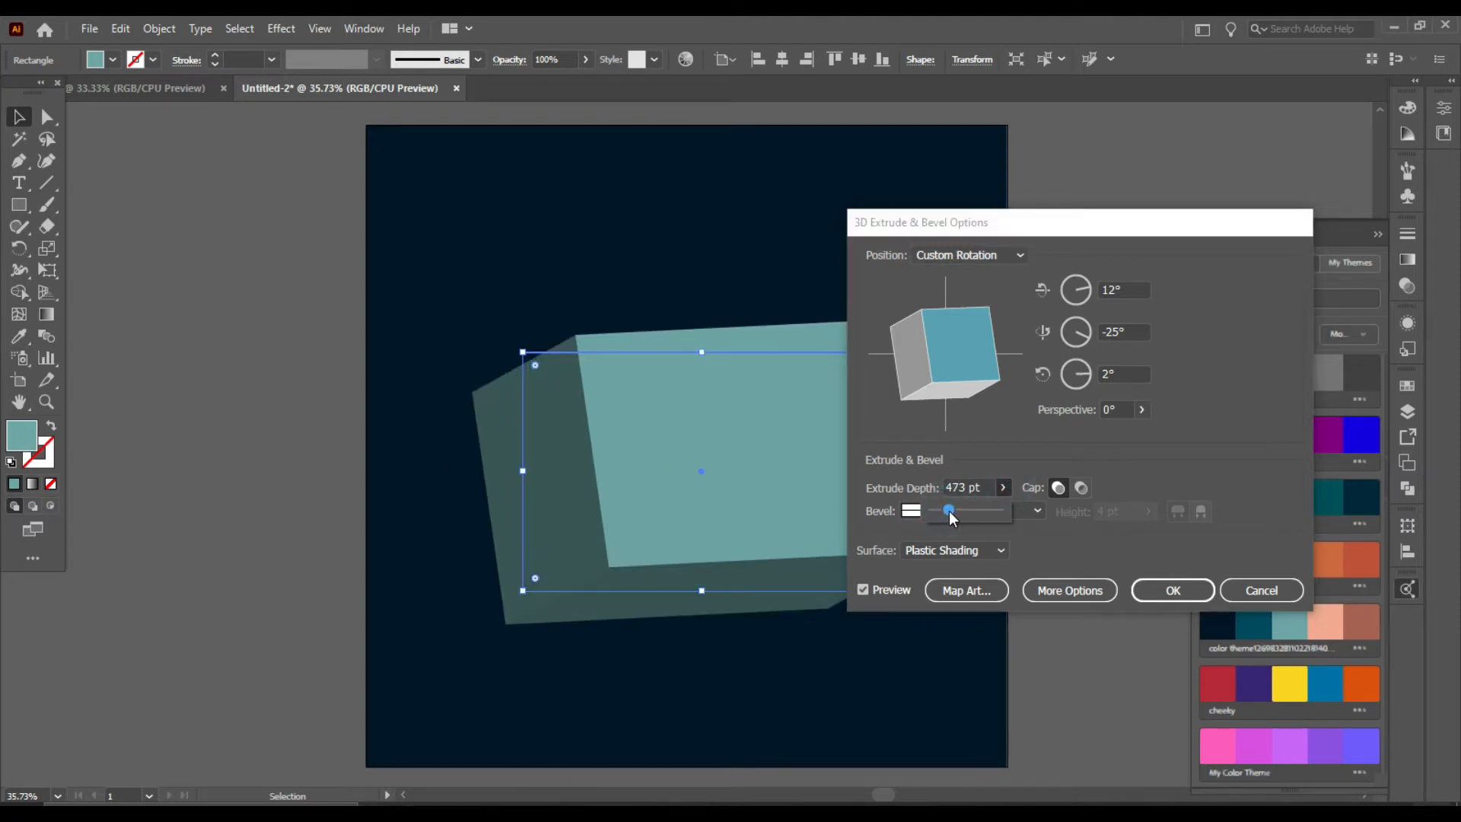
drag(958, 322, 961, 300)
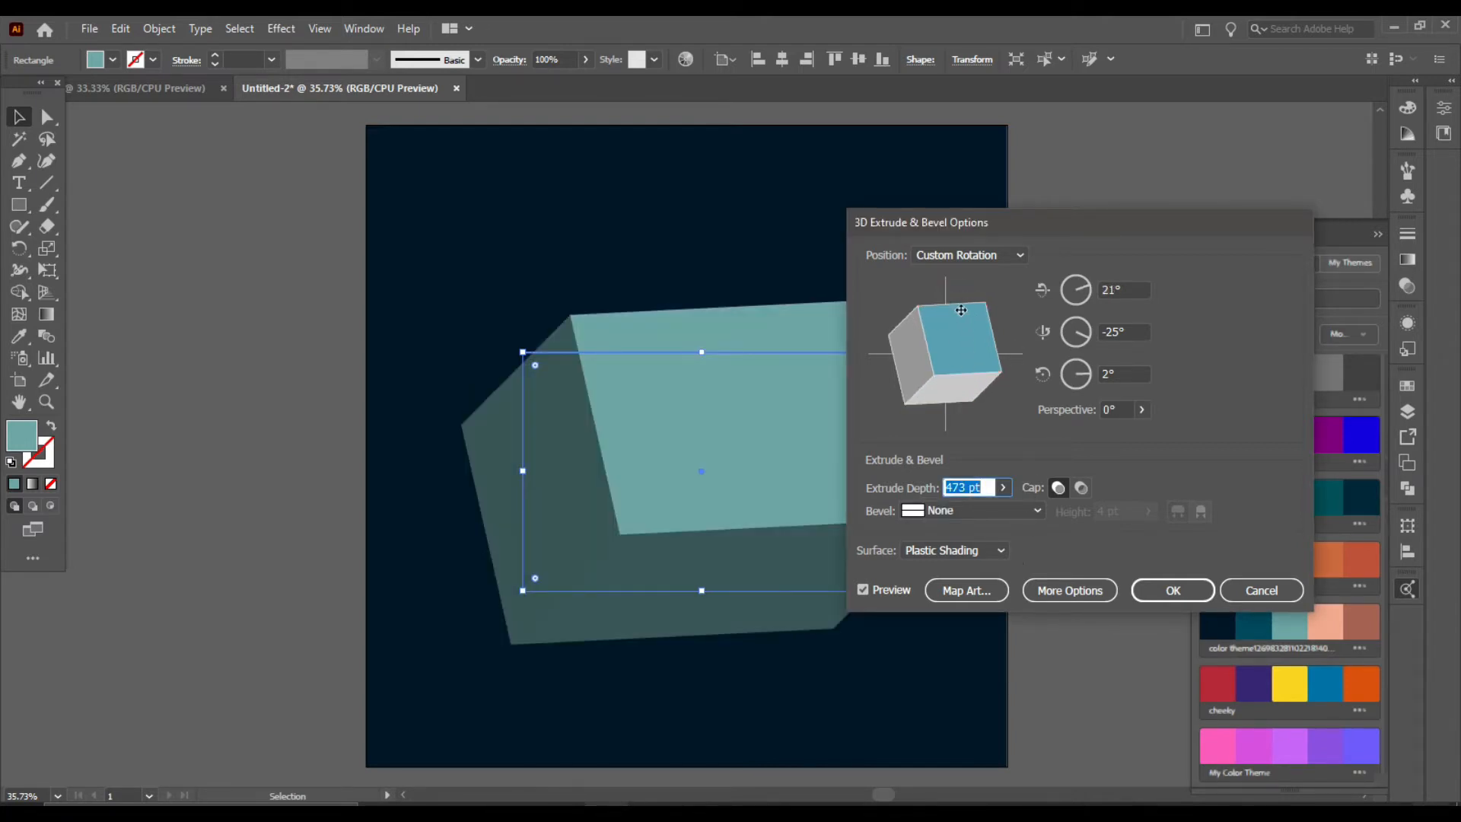
drag(959, 303, 960, 283)
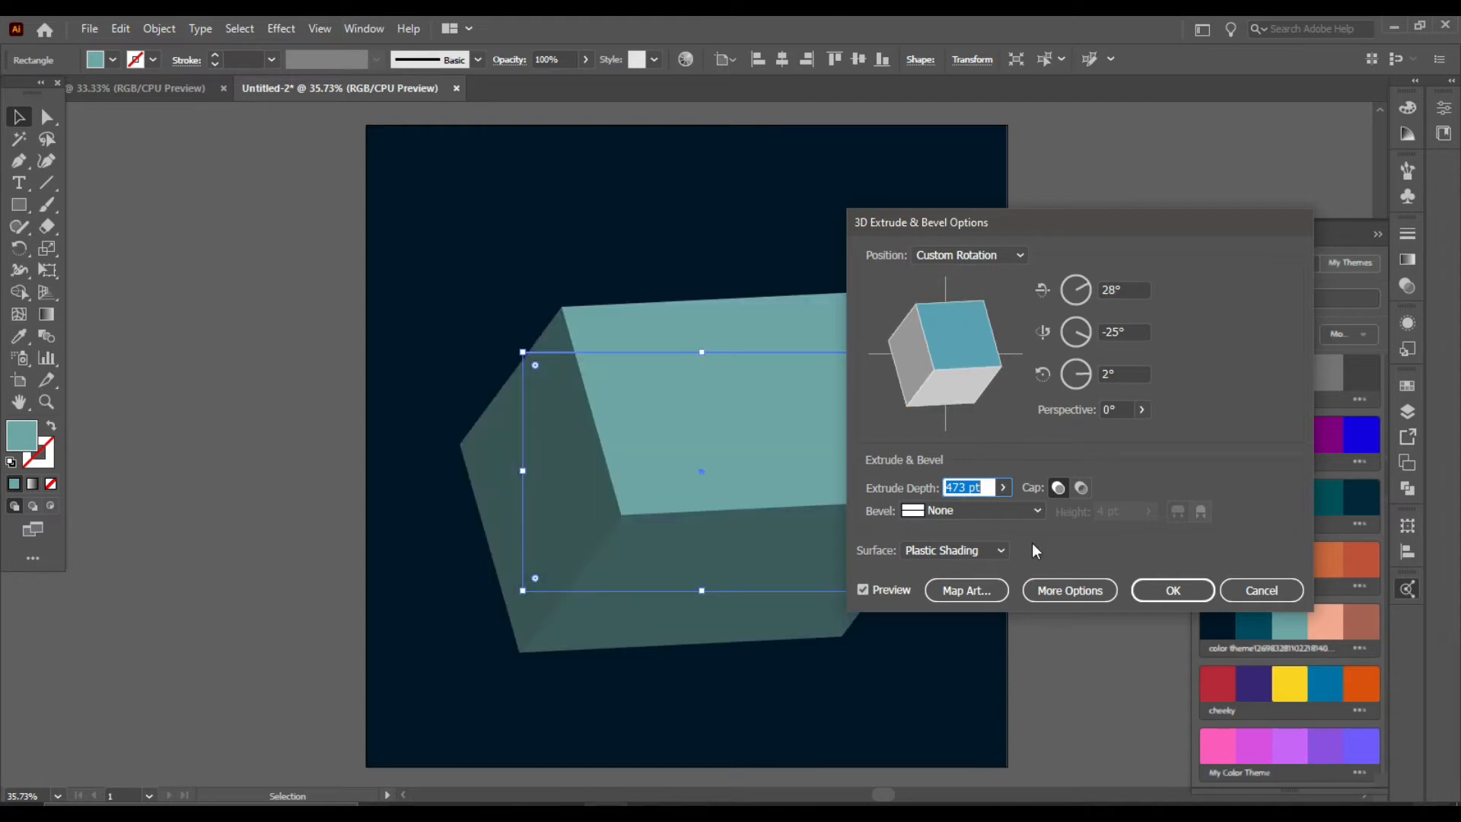
Step: Open Map Art, go to surface 4 of 6 and assign New Symbol 2 to it
click(966, 591)
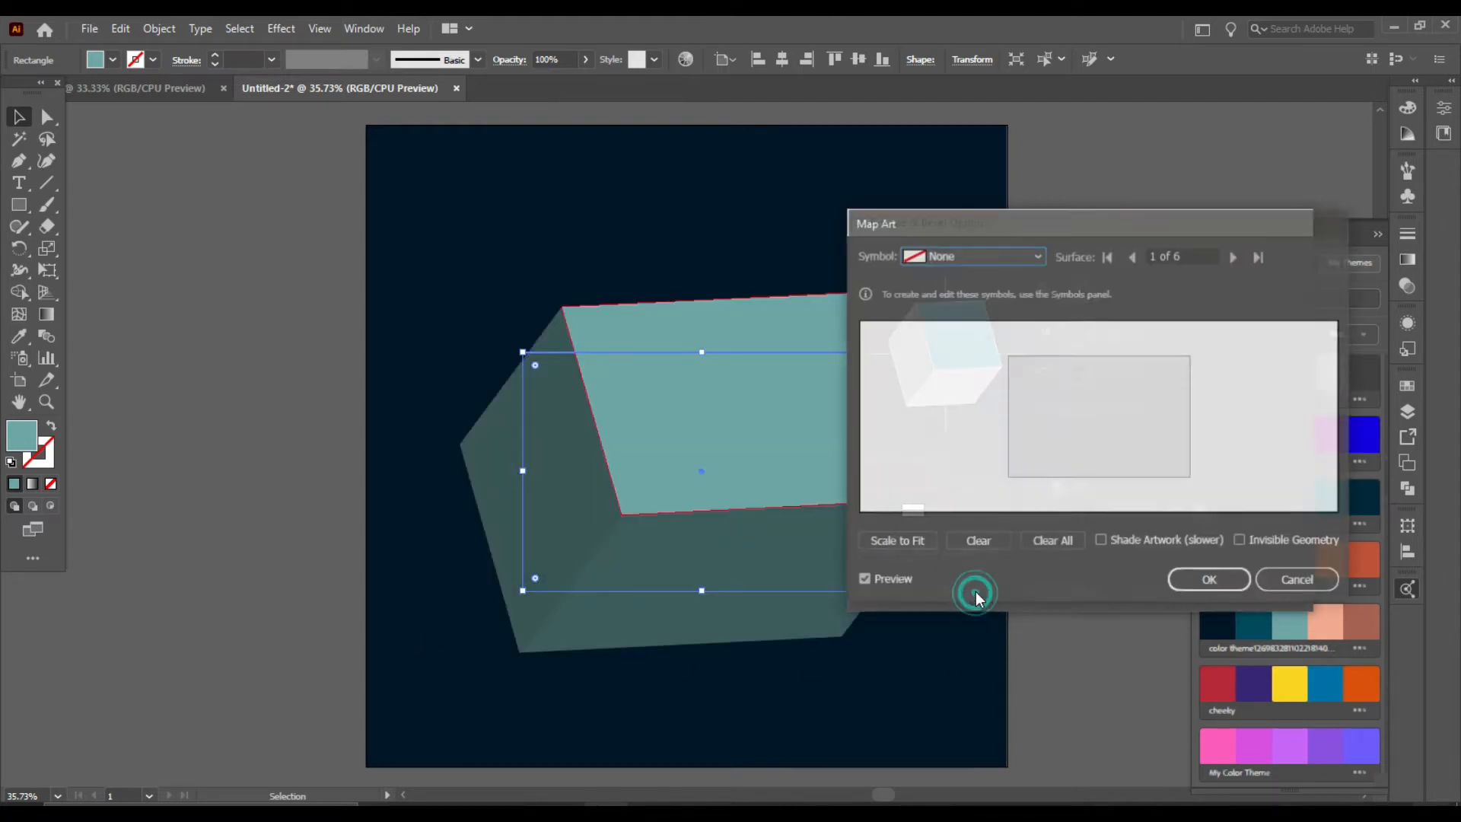
click(1030, 254)
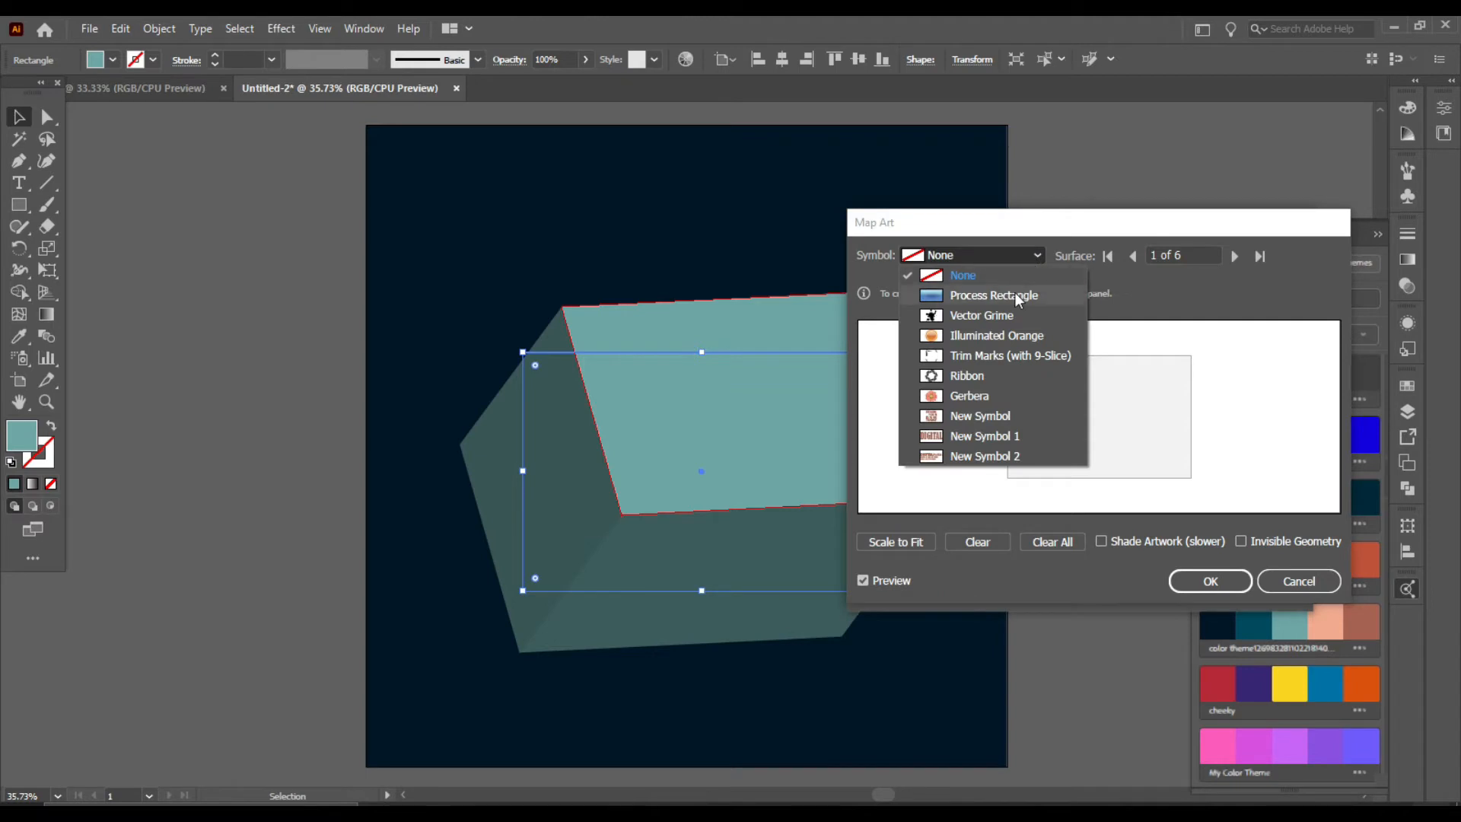
click(1125, 230)
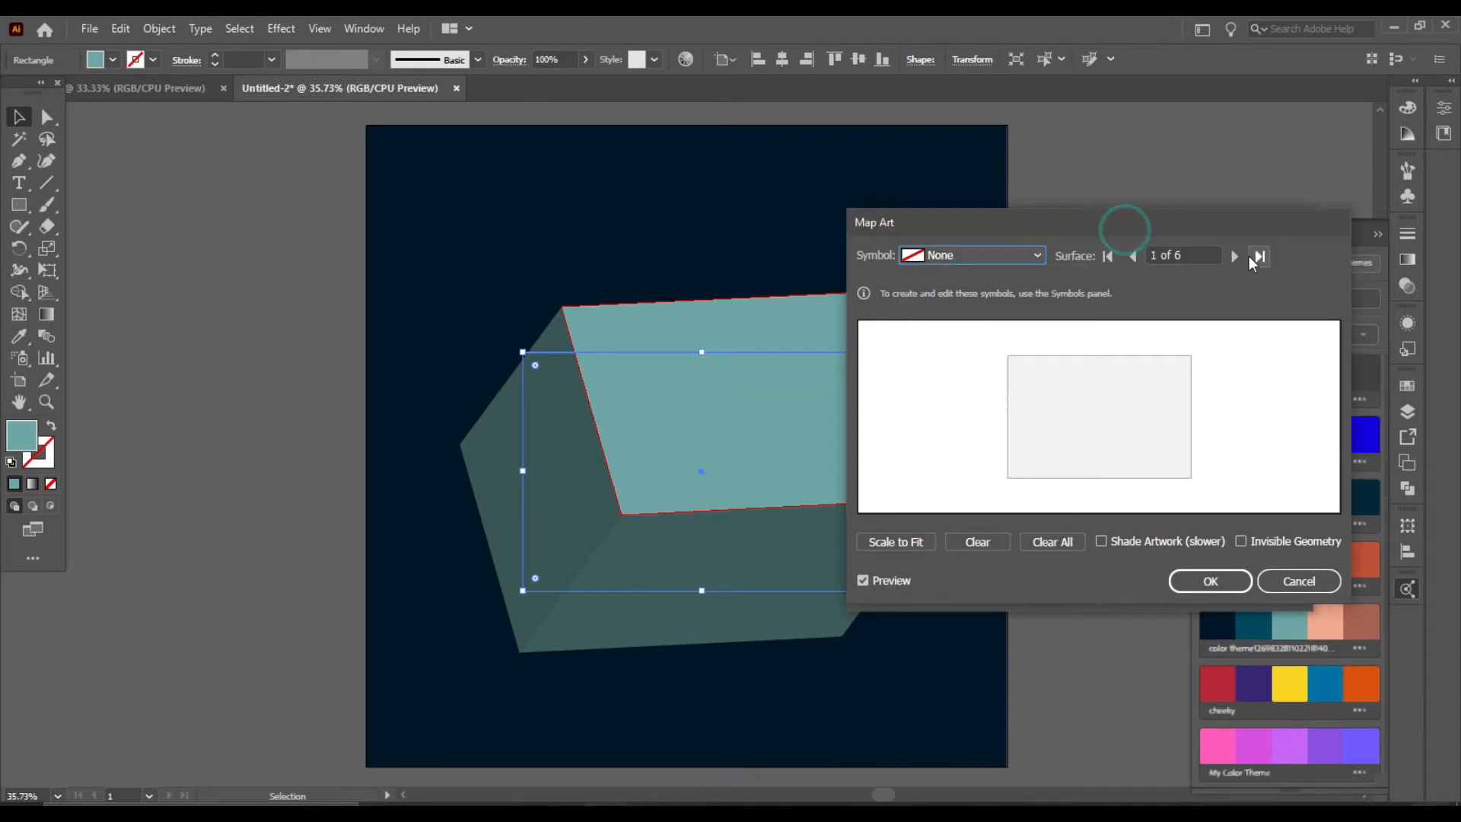
click(1233, 256)
click(1233, 261)
click(1232, 261)
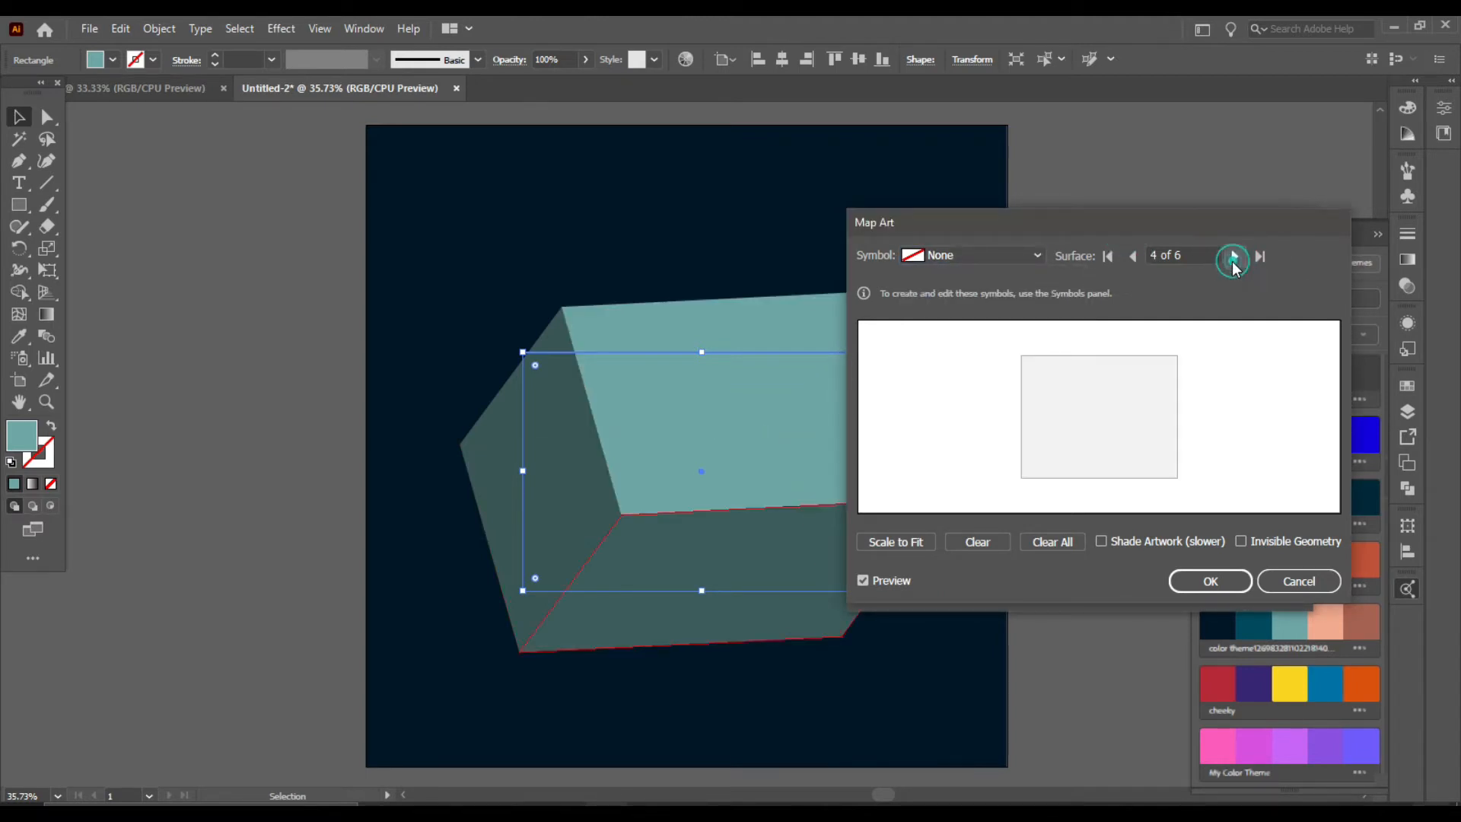
click(1036, 255)
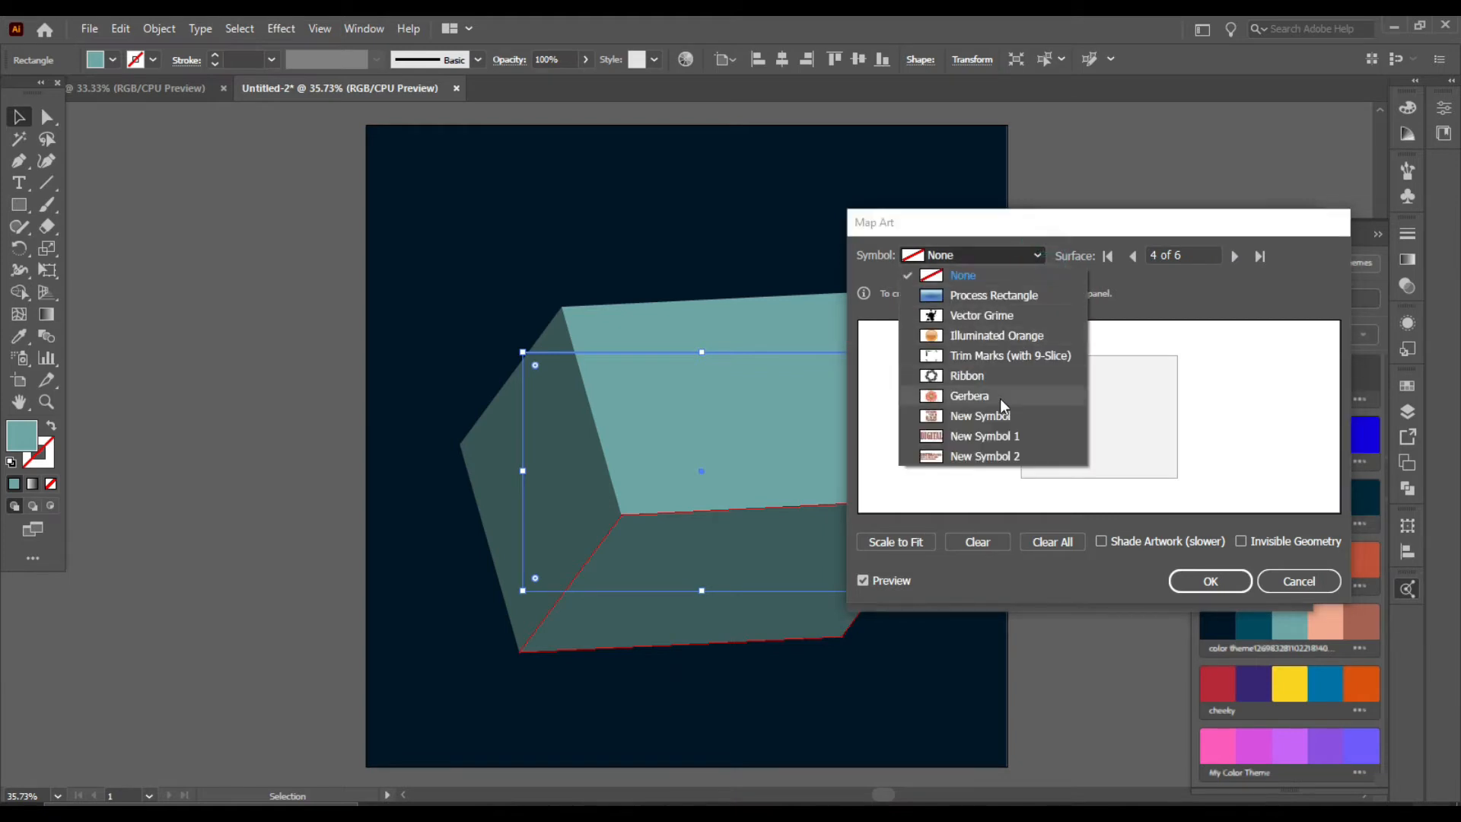
click(988, 456)
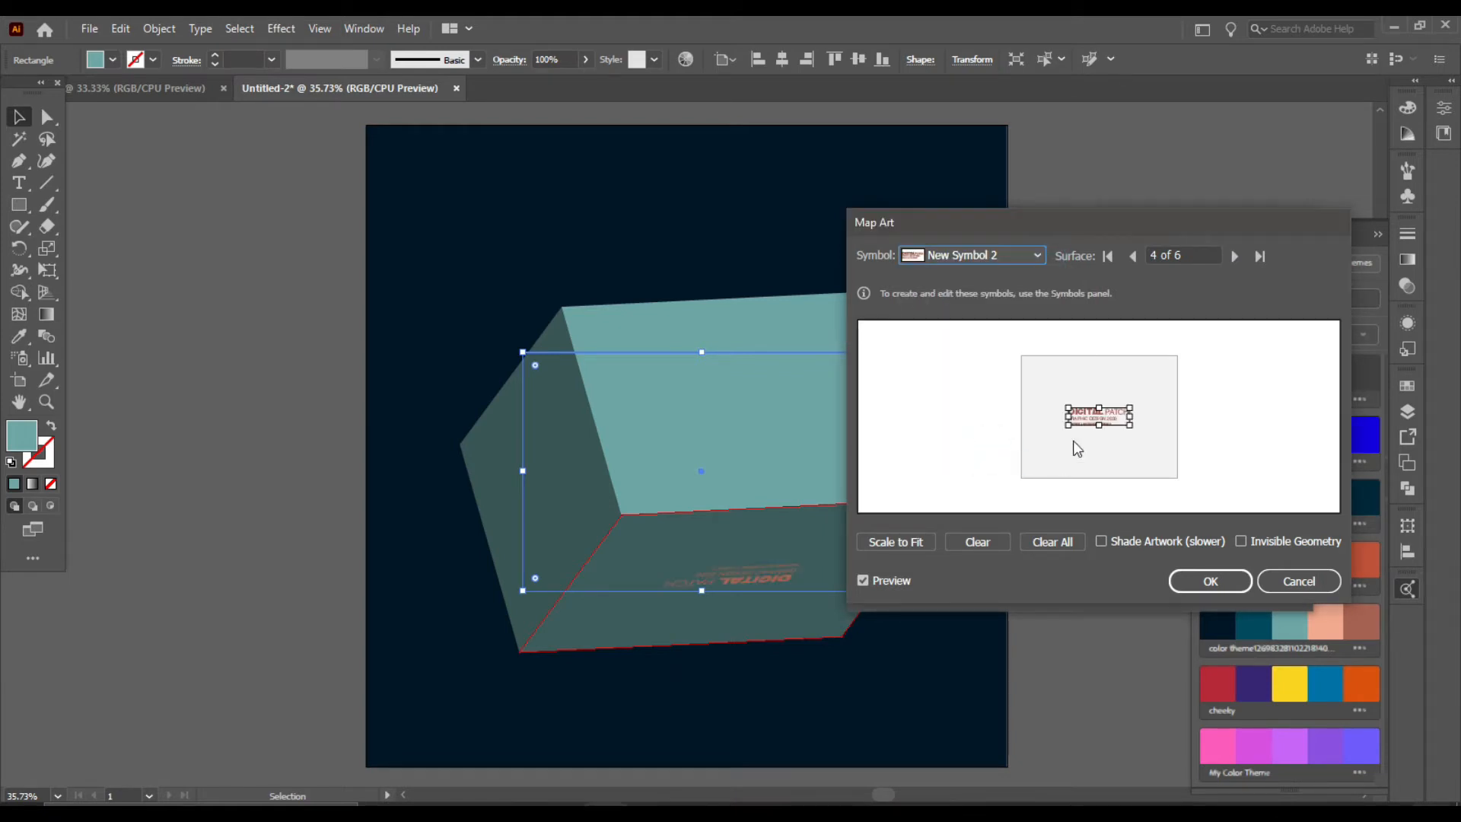
Step: Enlarge New Symbol 2 on the surface and rotate it 180° against the bottom edge
drag(1091, 415, 1169, 402)
key(shift)
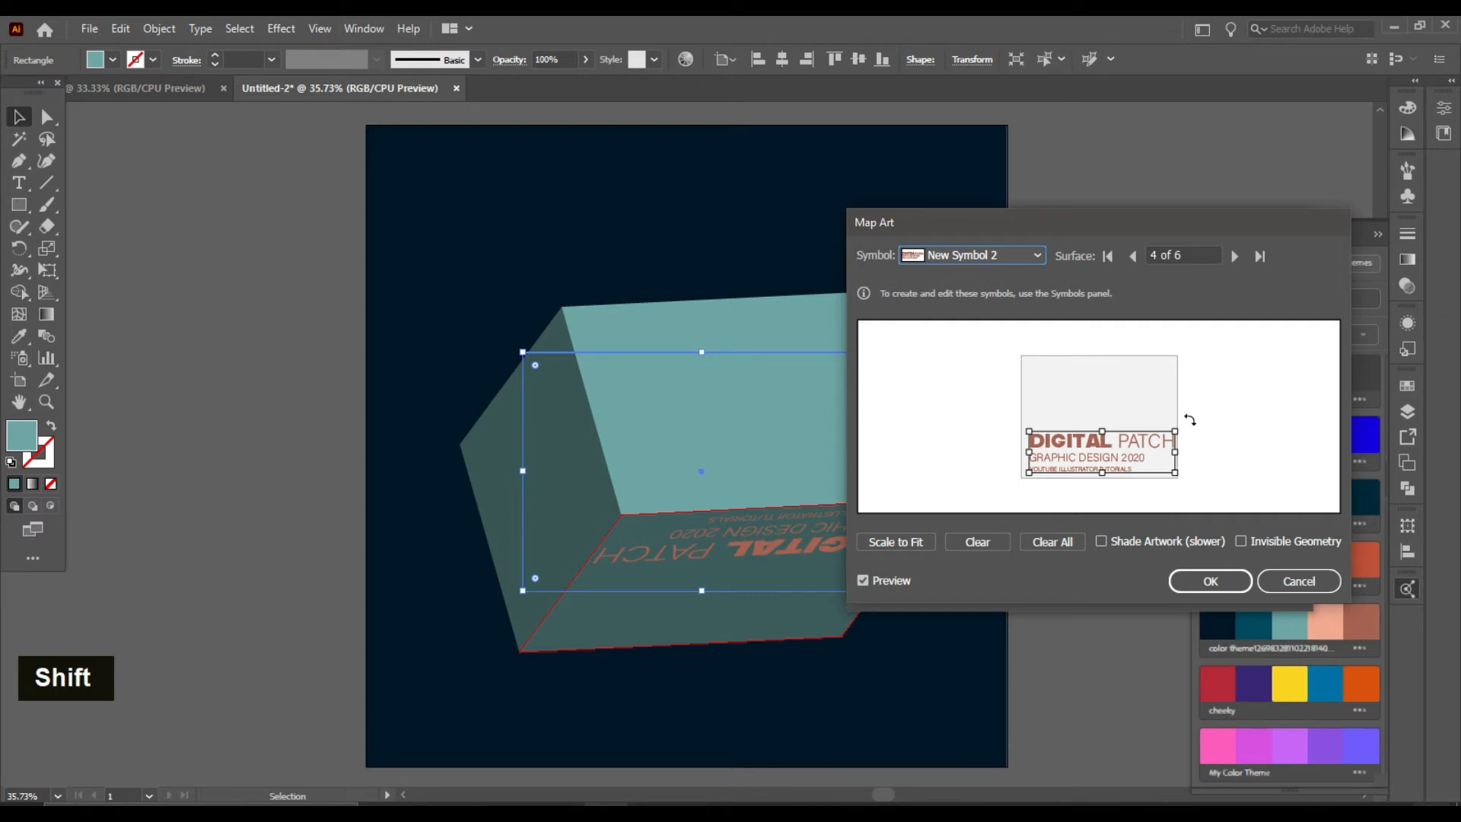
key(shift)
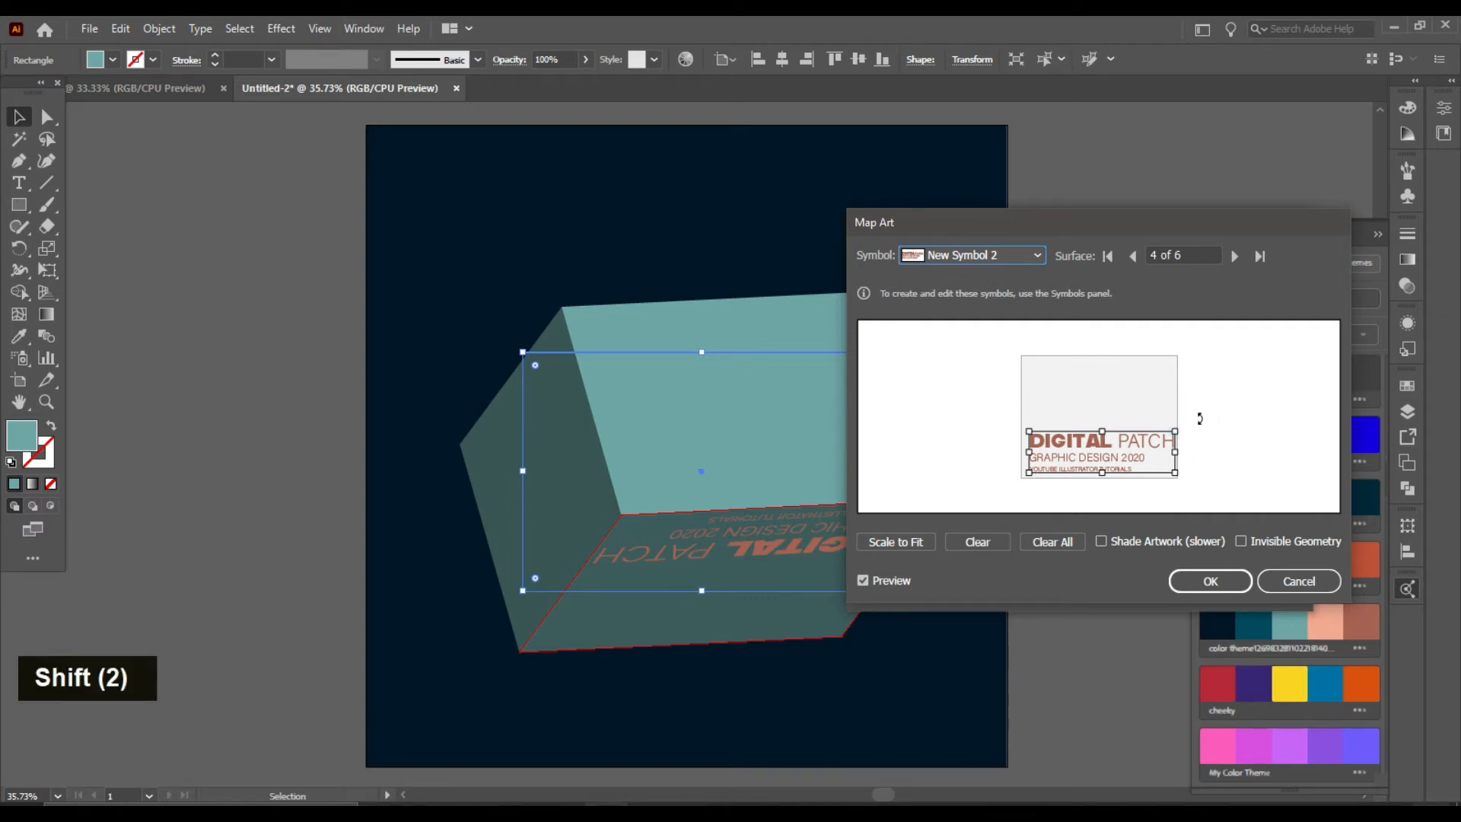
drag(1181, 430, 1075, 493)
key(shift)
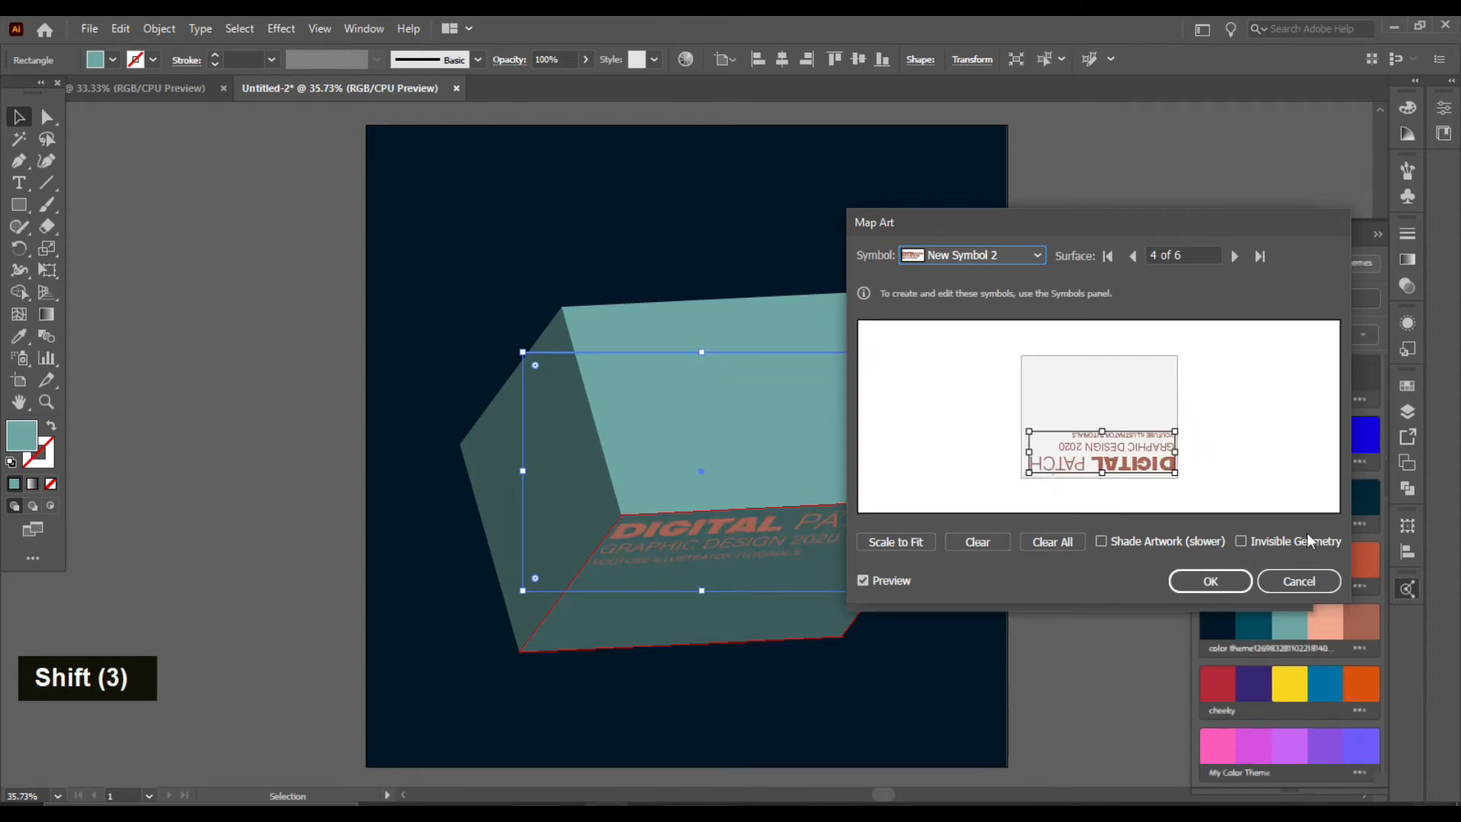
Step: Go to surface 1 of 6 and assign New Symbol 1 to it
click(1247, 542)
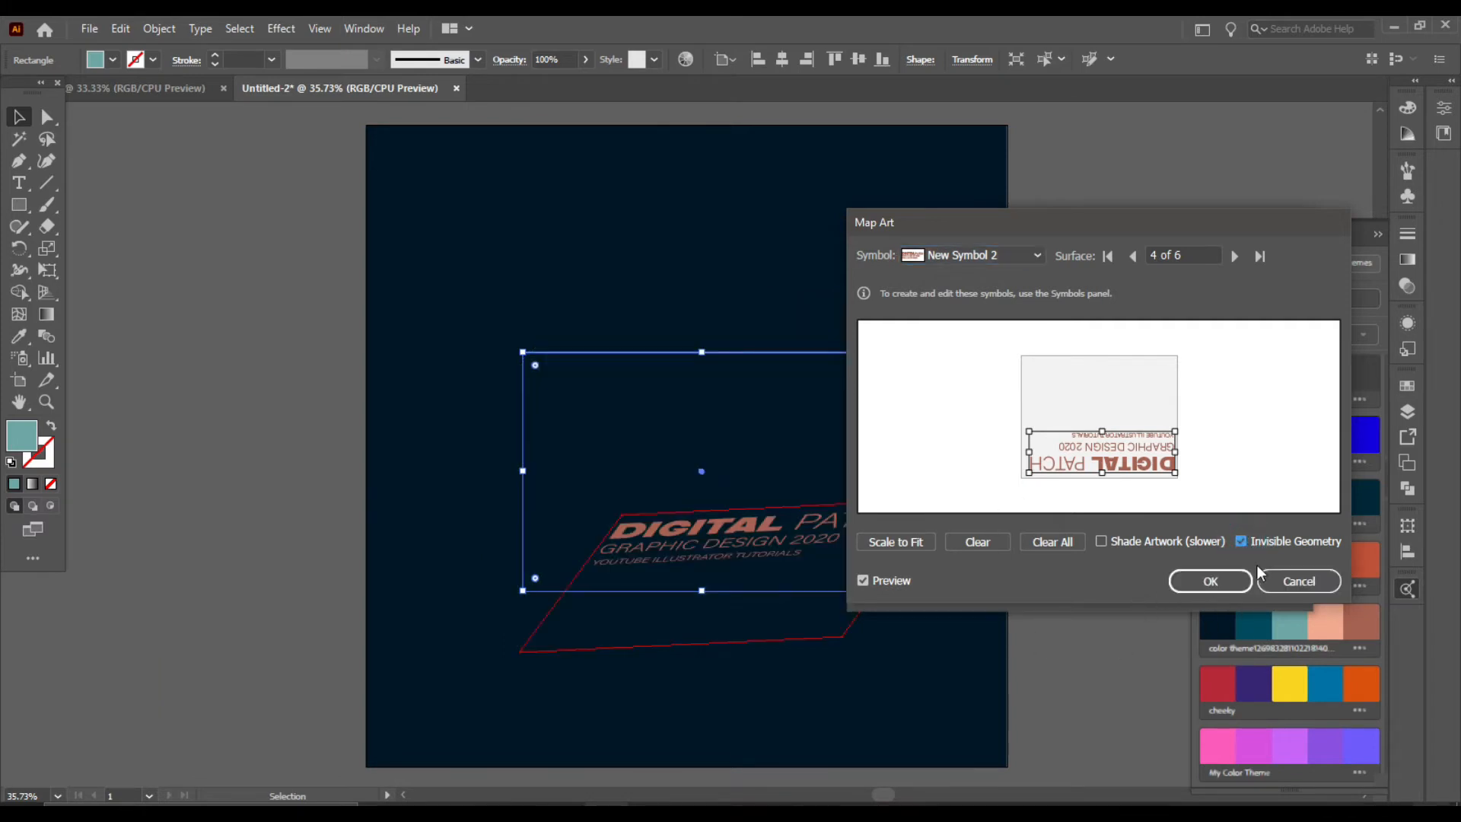
click(1246, 545)
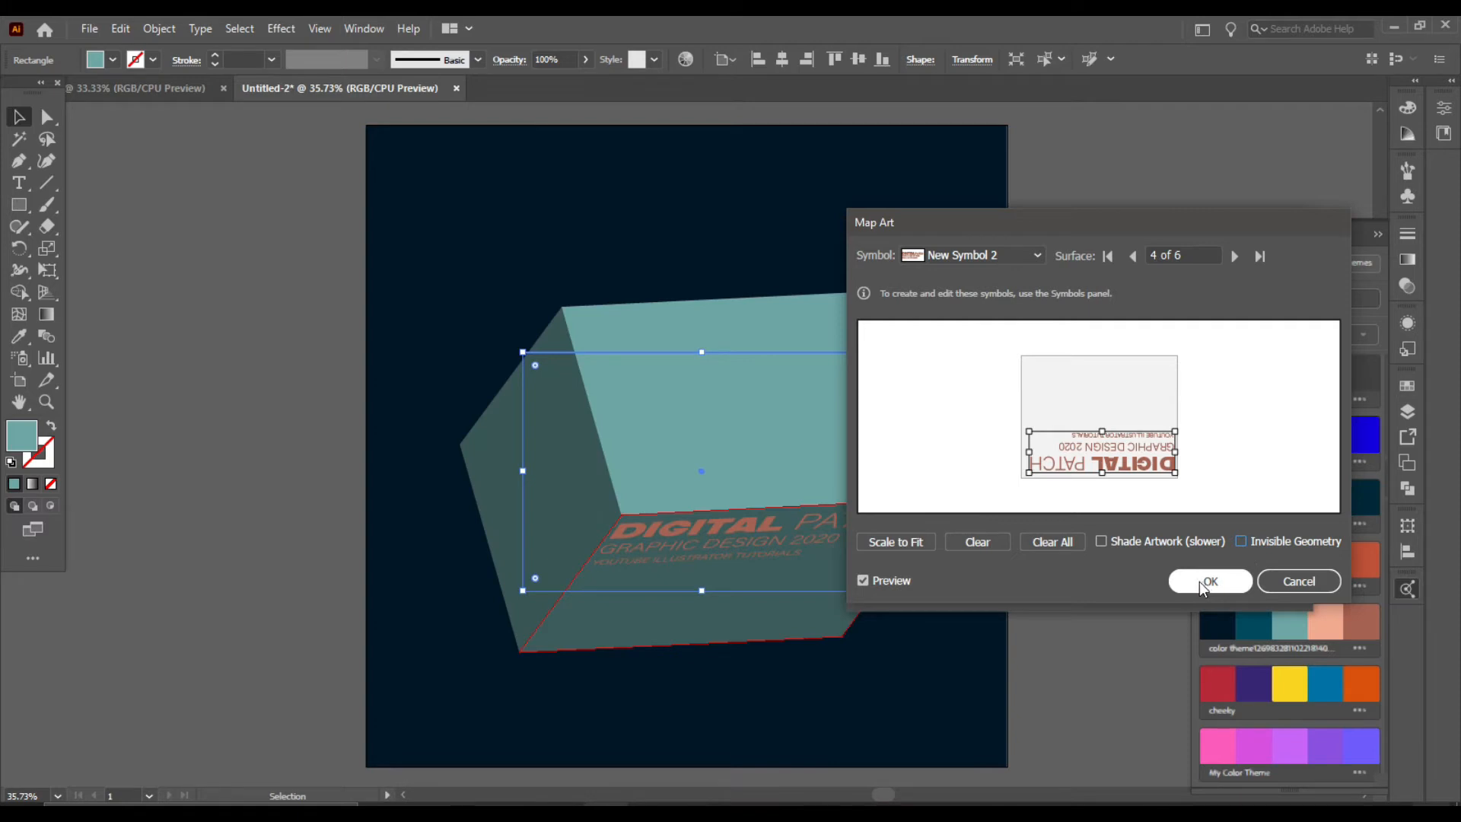
click(1236, 256)
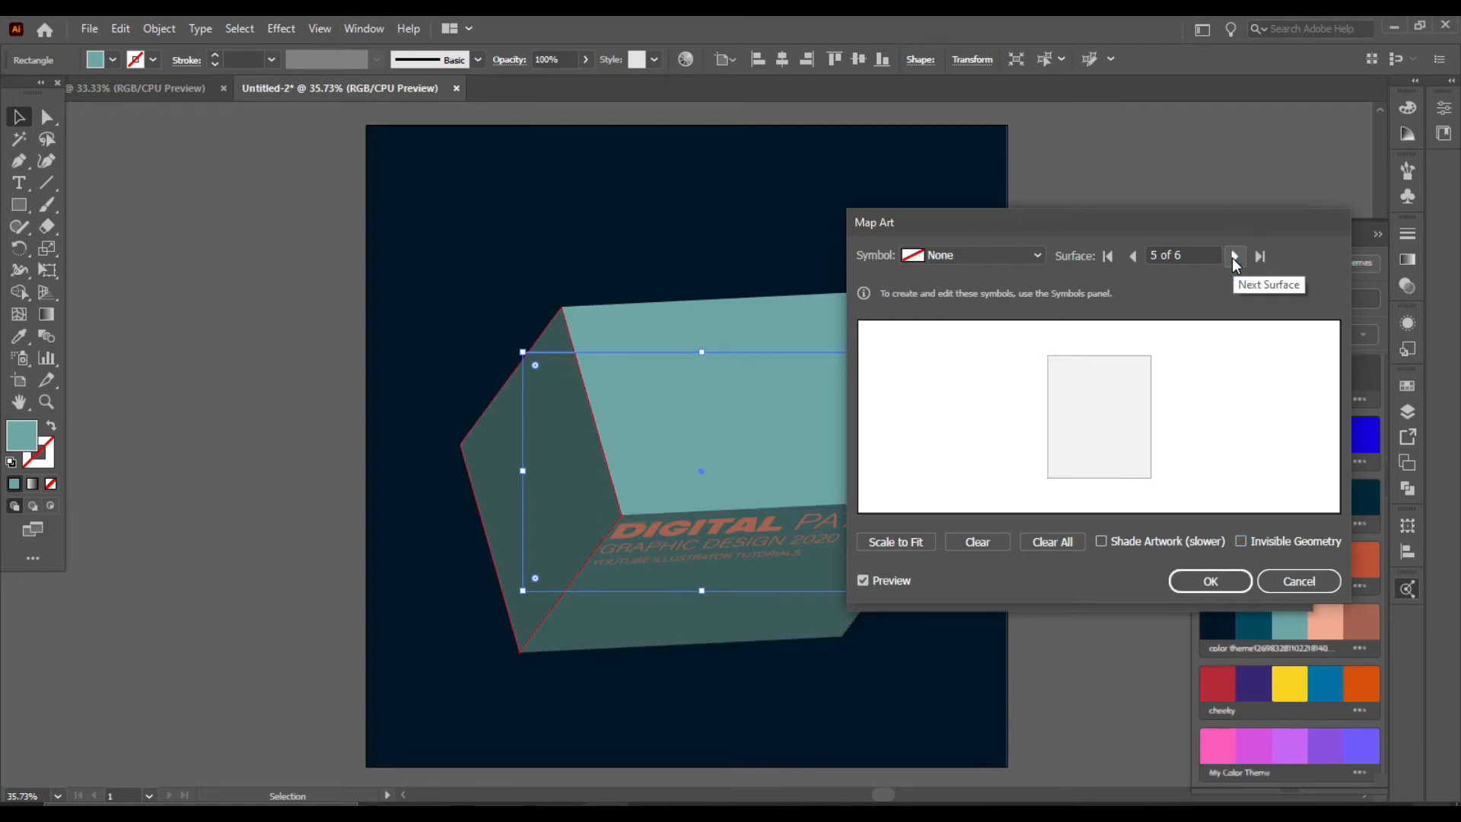
click(1234, 257)
click(1234, 257)
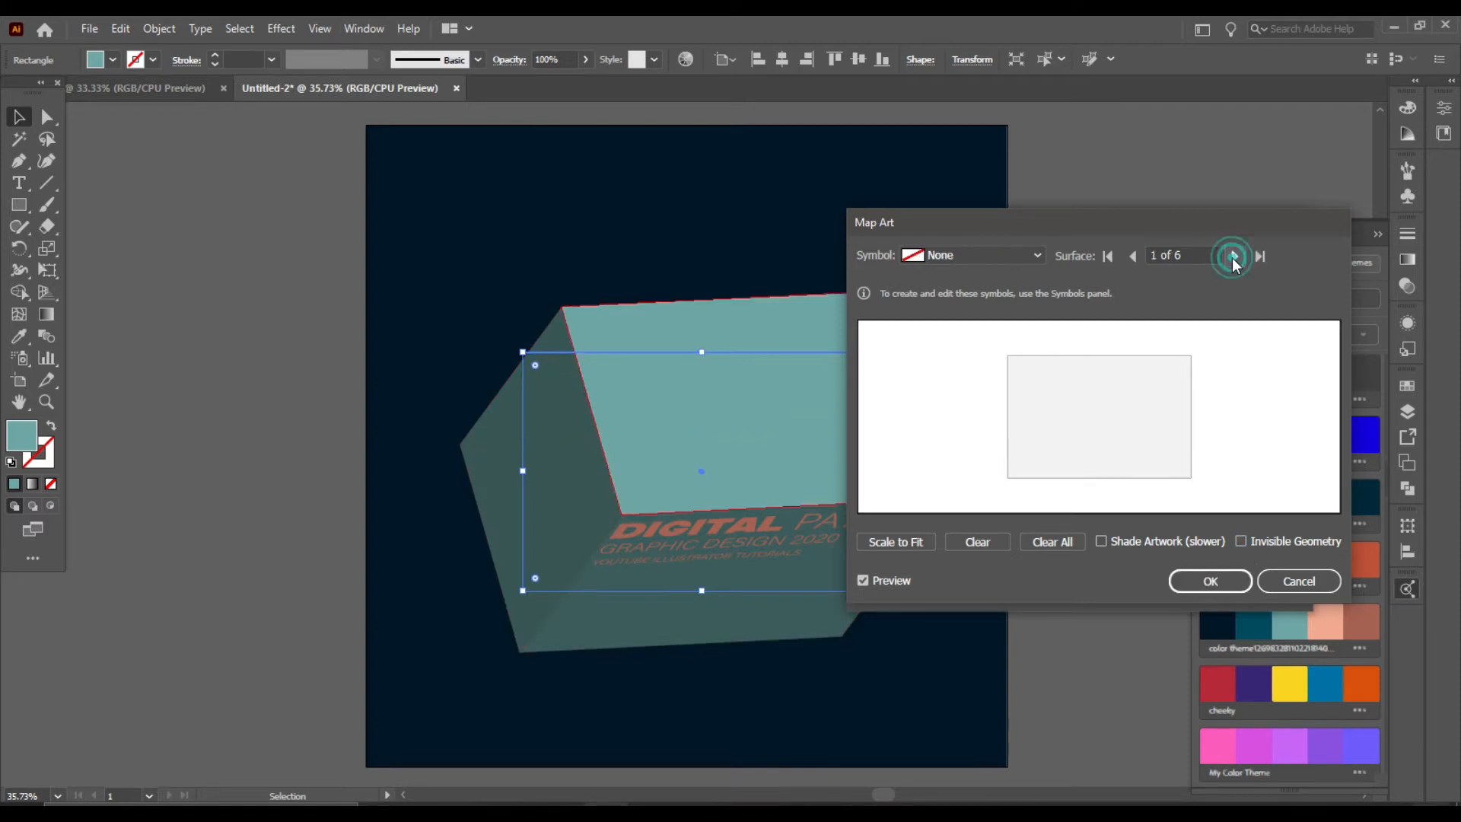
click(1036, 255)
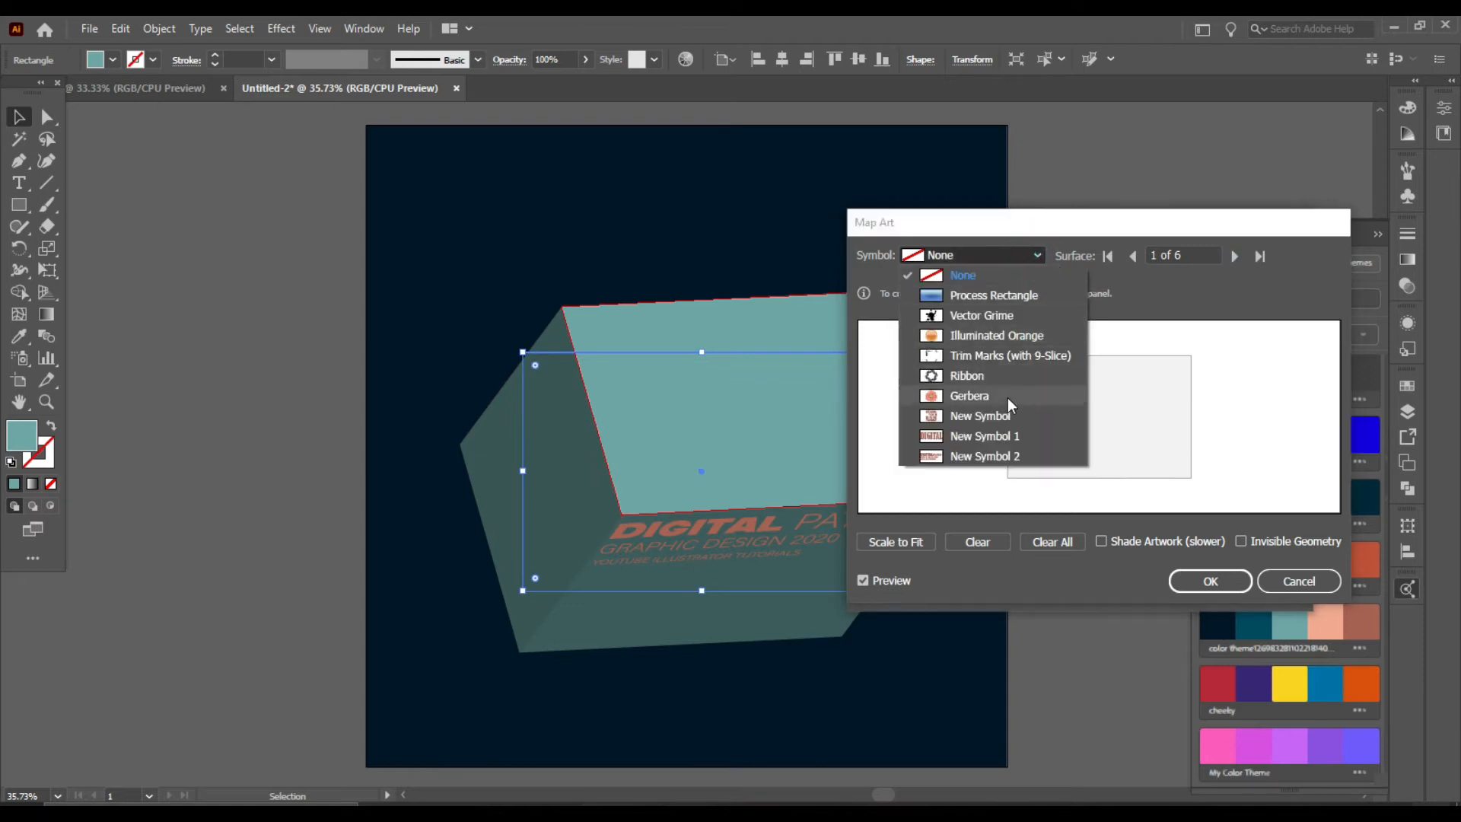
click(1007, 433)
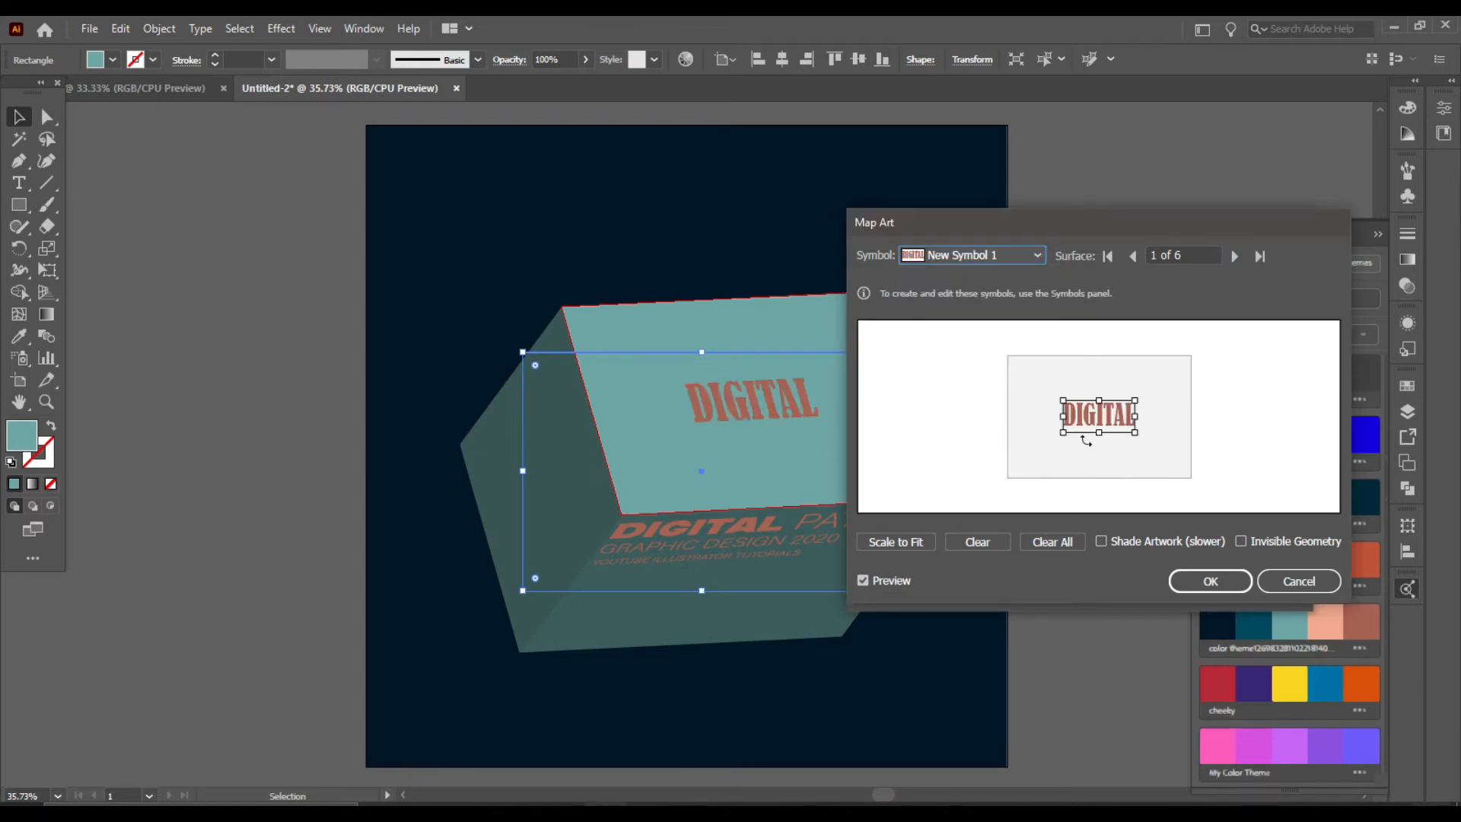
Step: Scale New Symbol 1 up to span the surface width and place it in the lower part
key(shift)
key(shift)
key(shift)
key(shift)
drag(1095, 416, 1189, 385)
key(shift)
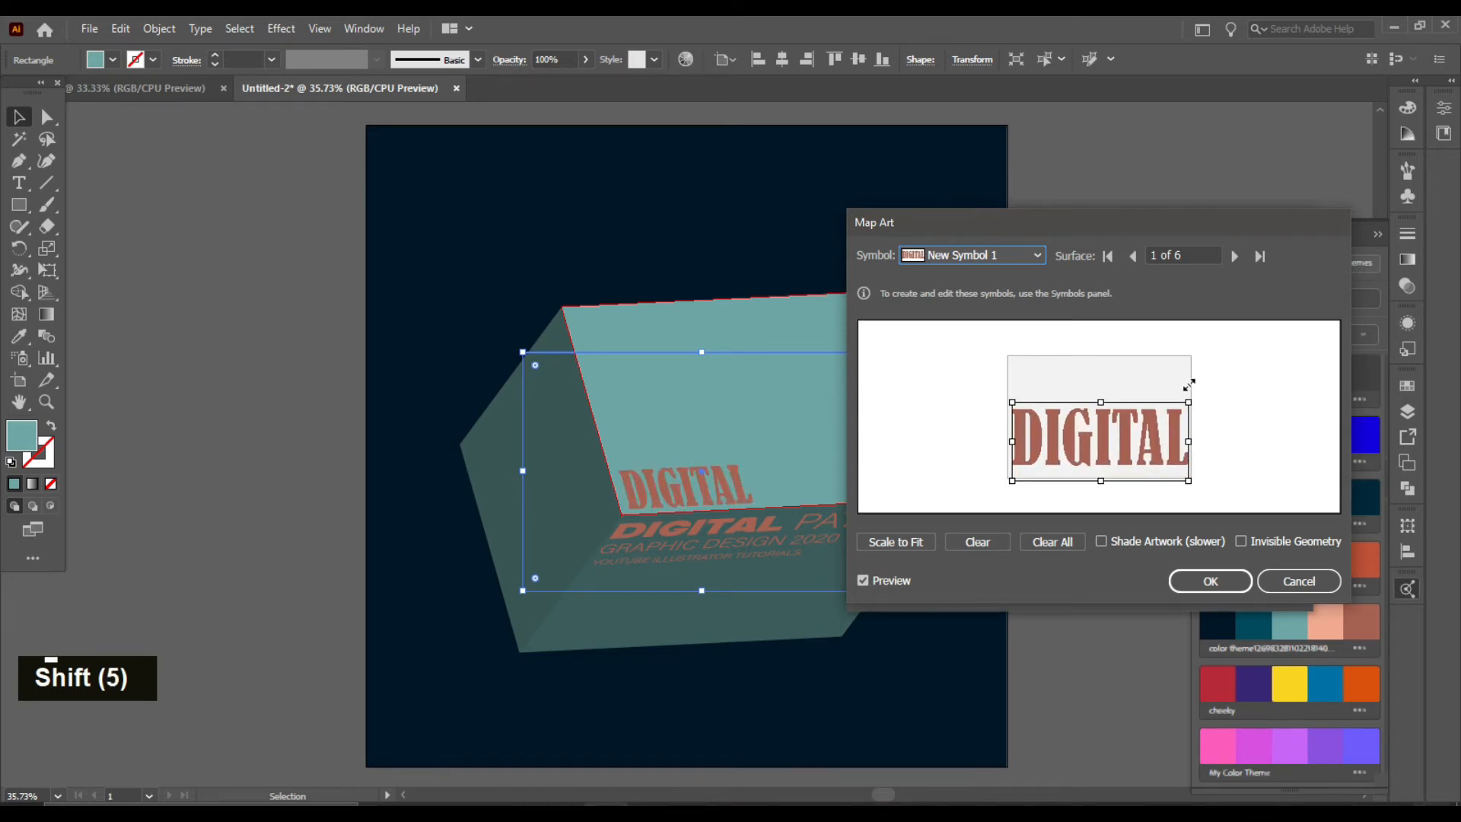
drag(1093, 440, 1104, 447)
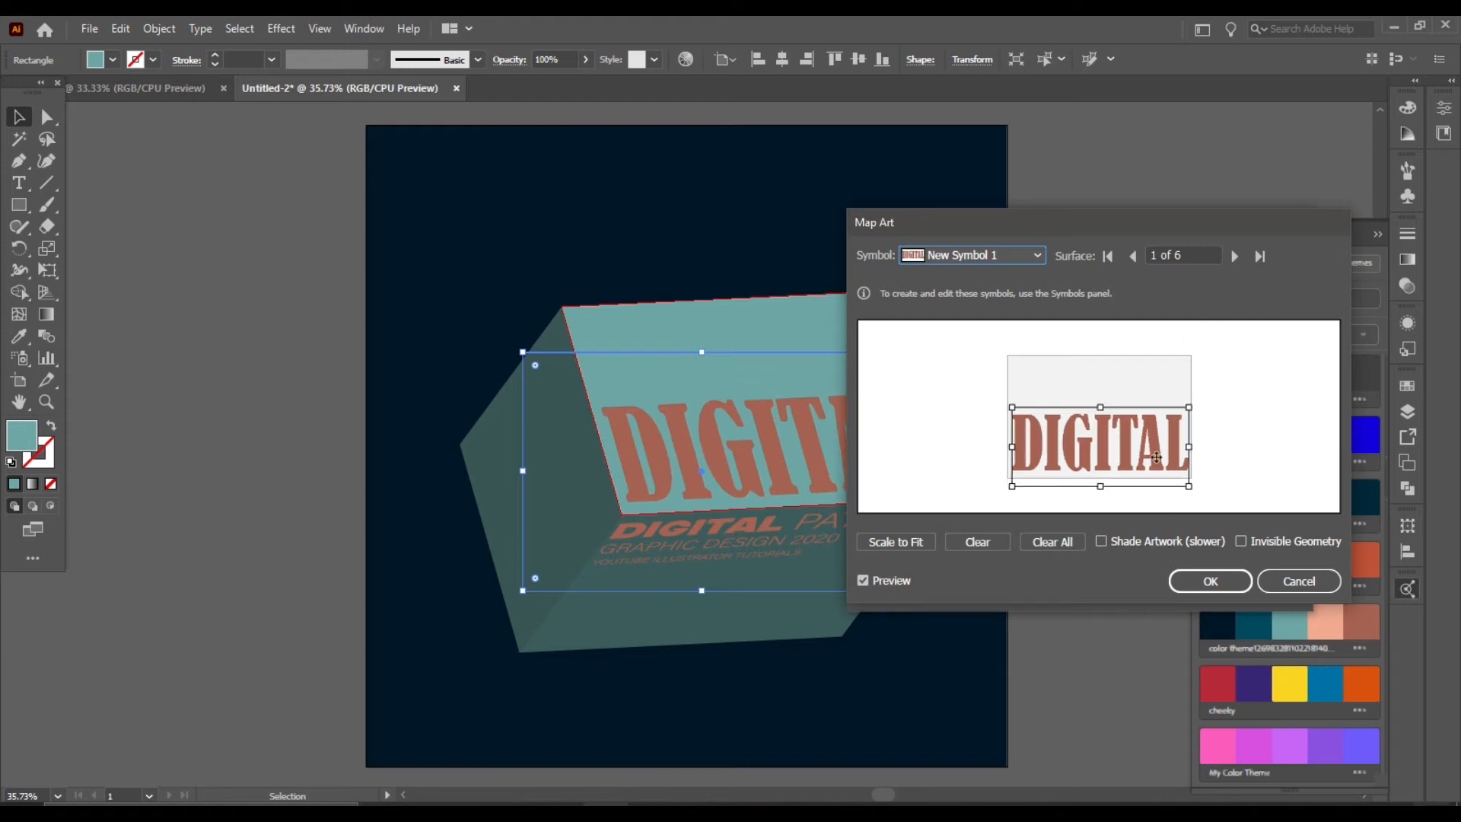
Step: Go to surface 5 of 6 in Map Art
click(1234, 257)
click(1235, 257)
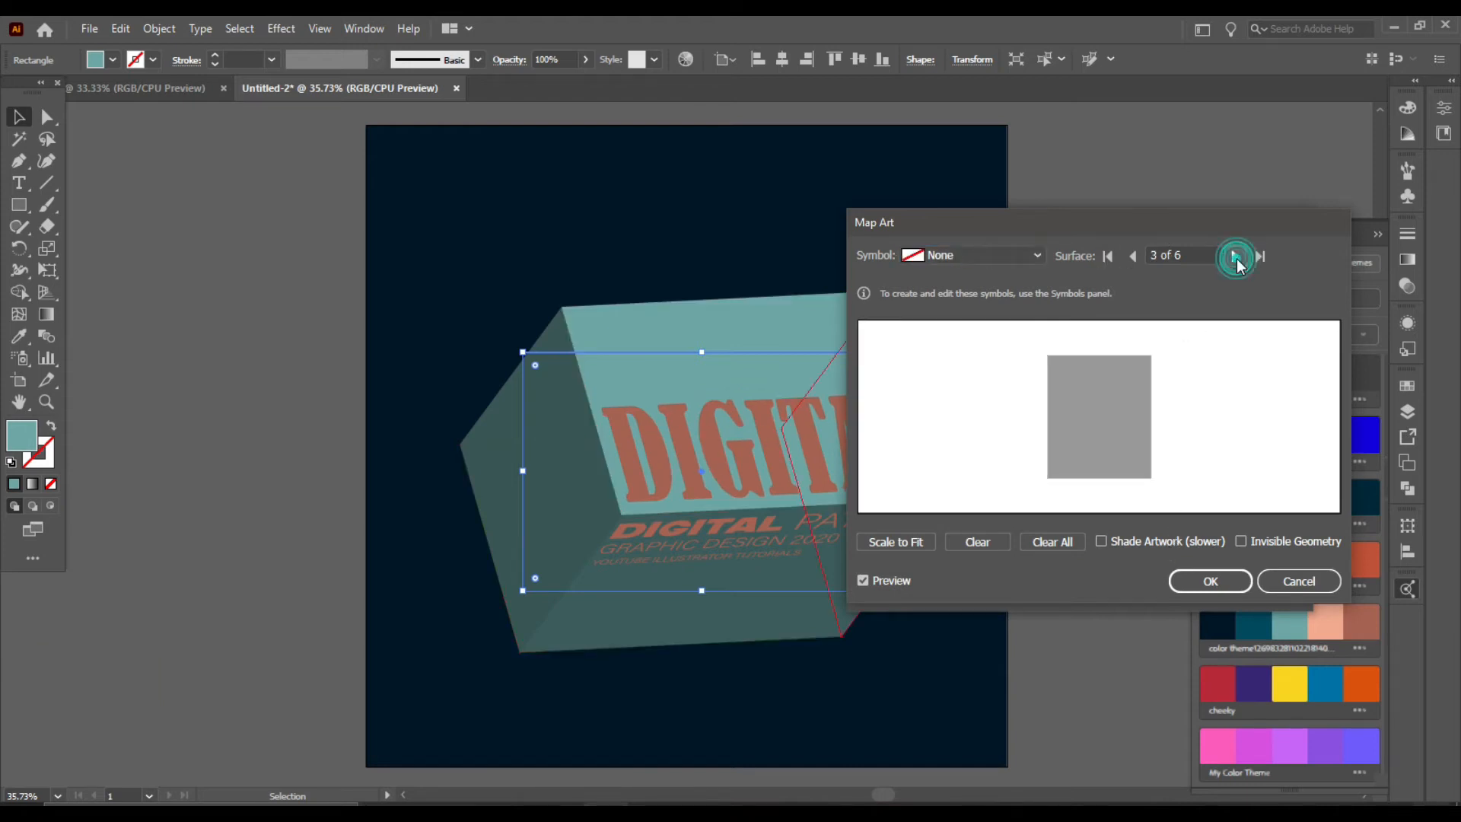
click(1236, 258)
click(1236, 258)
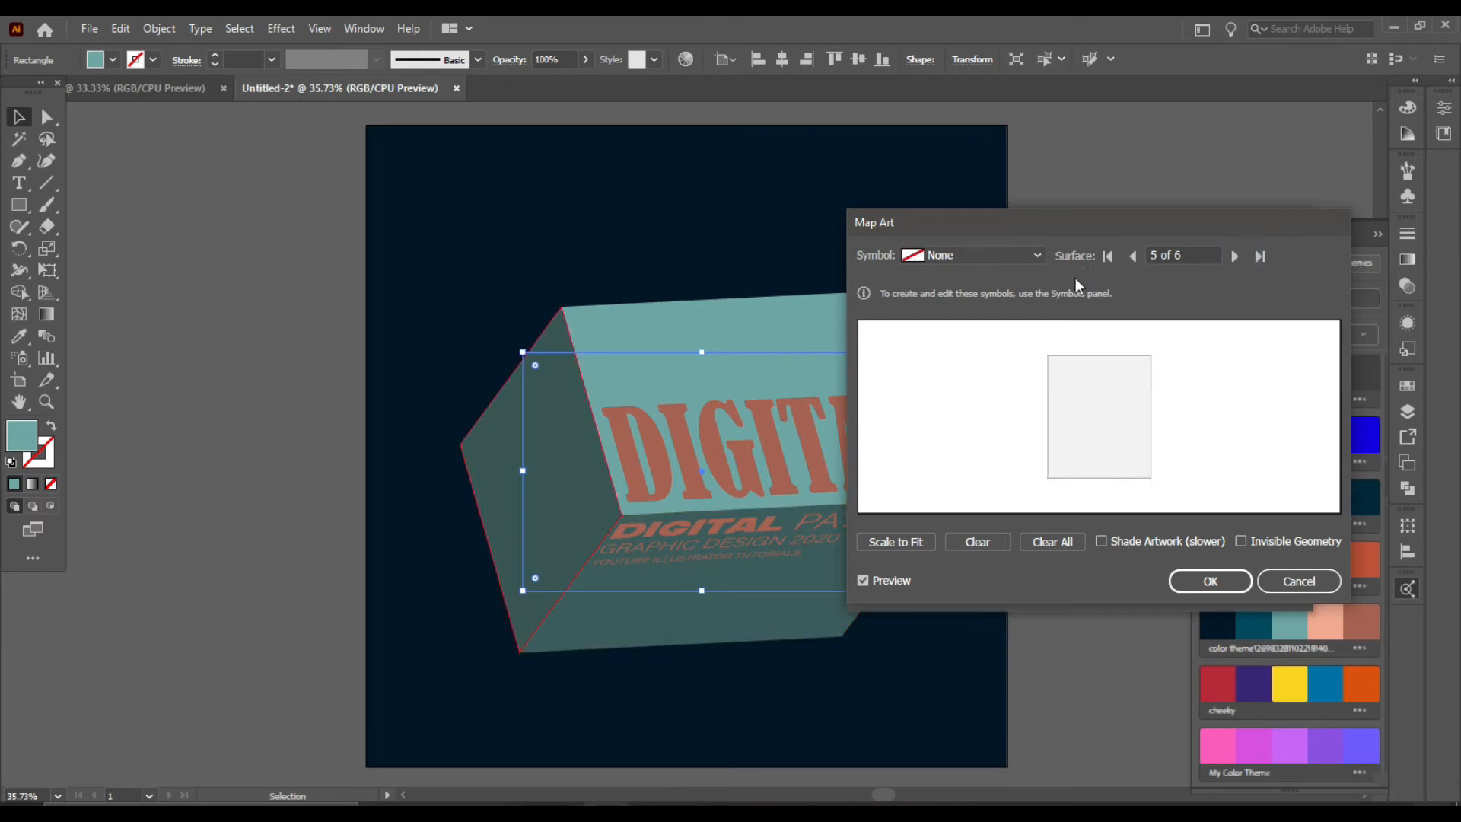
click(1038, 256)
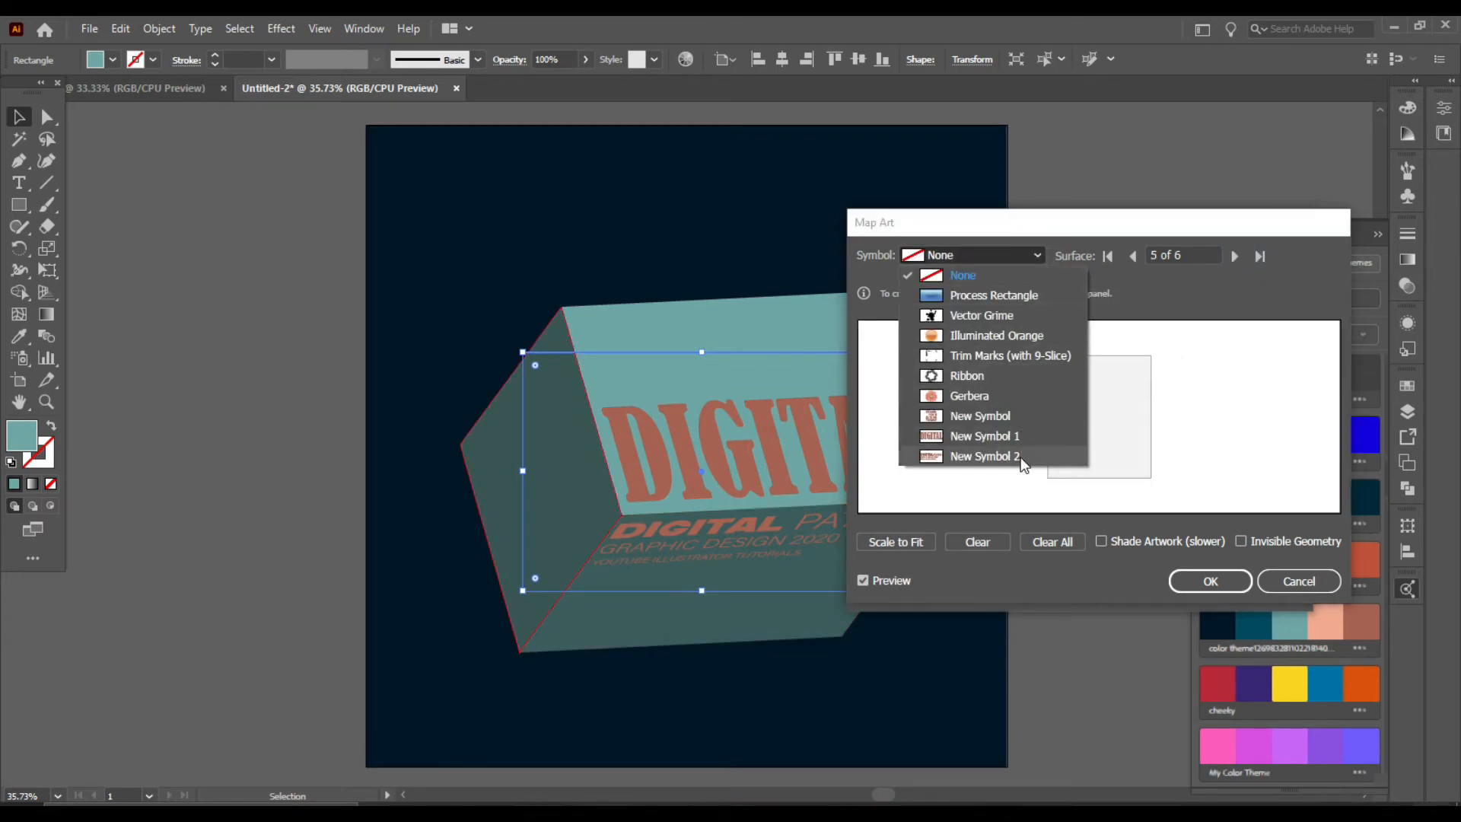
click(1020, 455)
drag(1110, 415, 1139, 425)
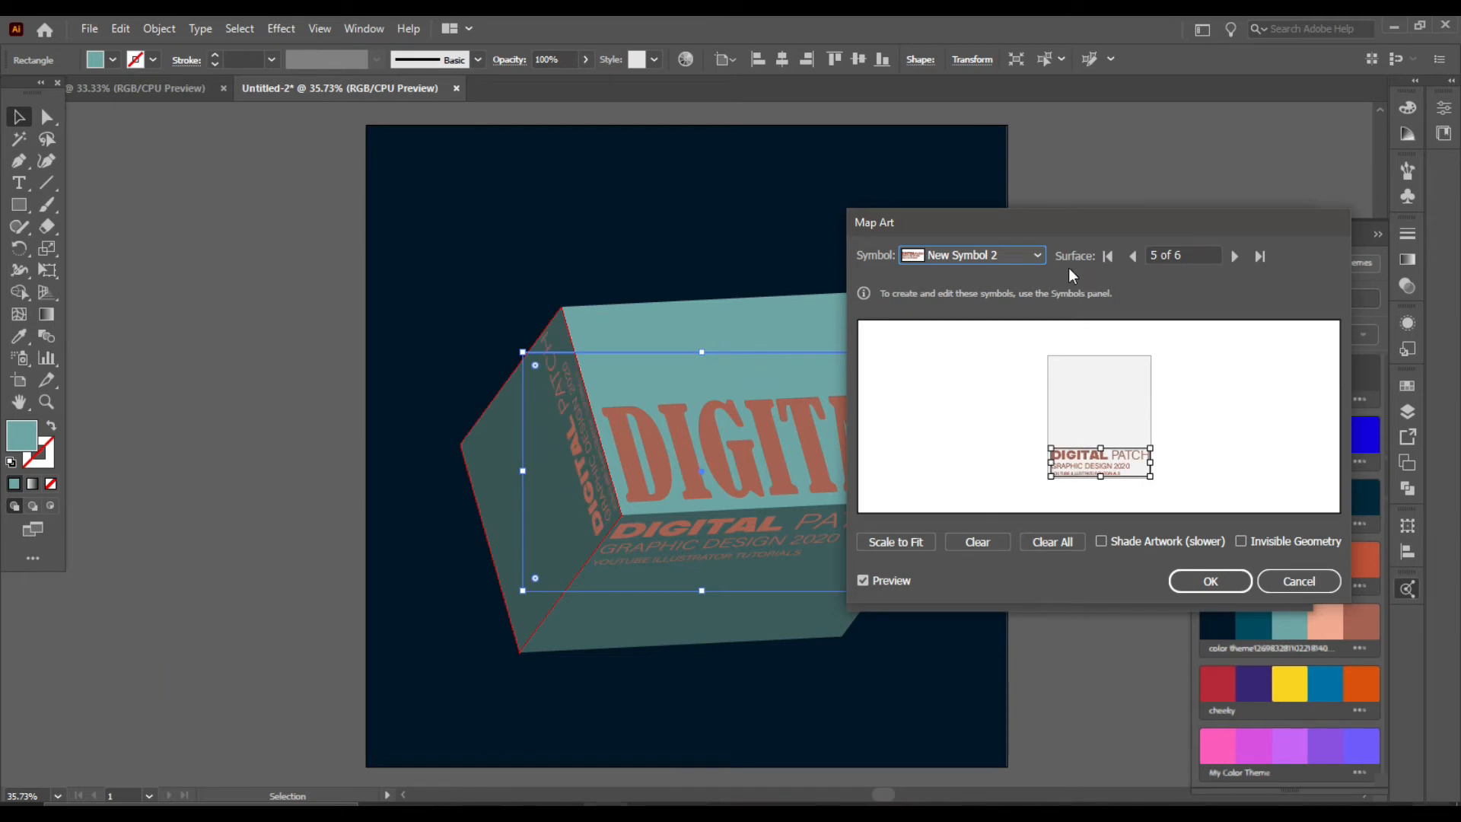
click(1039, 255)
click(1184, 355)
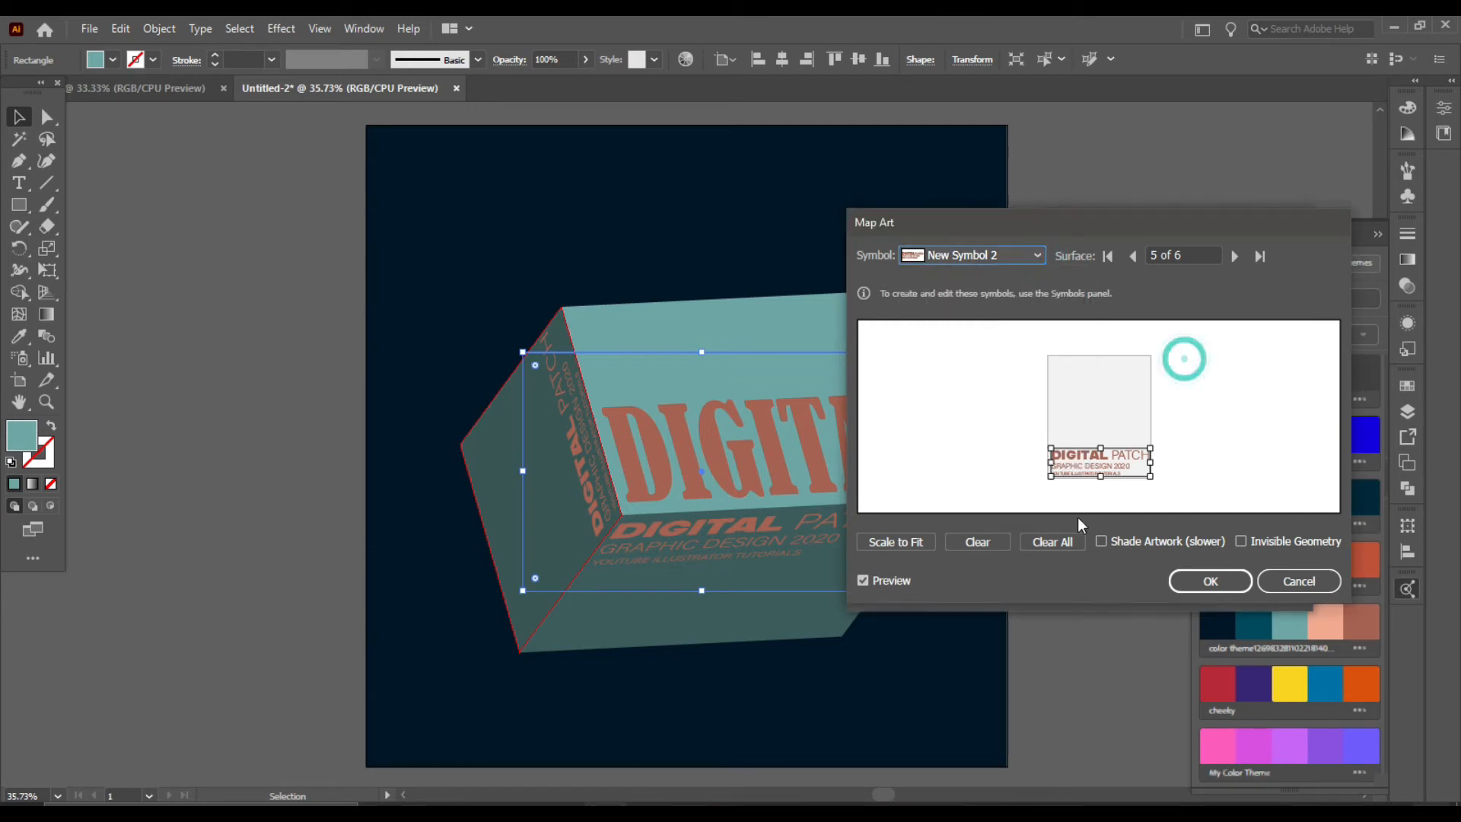
click(997, 541)
Step: Assign New Symbol to surface 5, rotate it 180° and enlarge it to fill the surface
click(1019, 255)
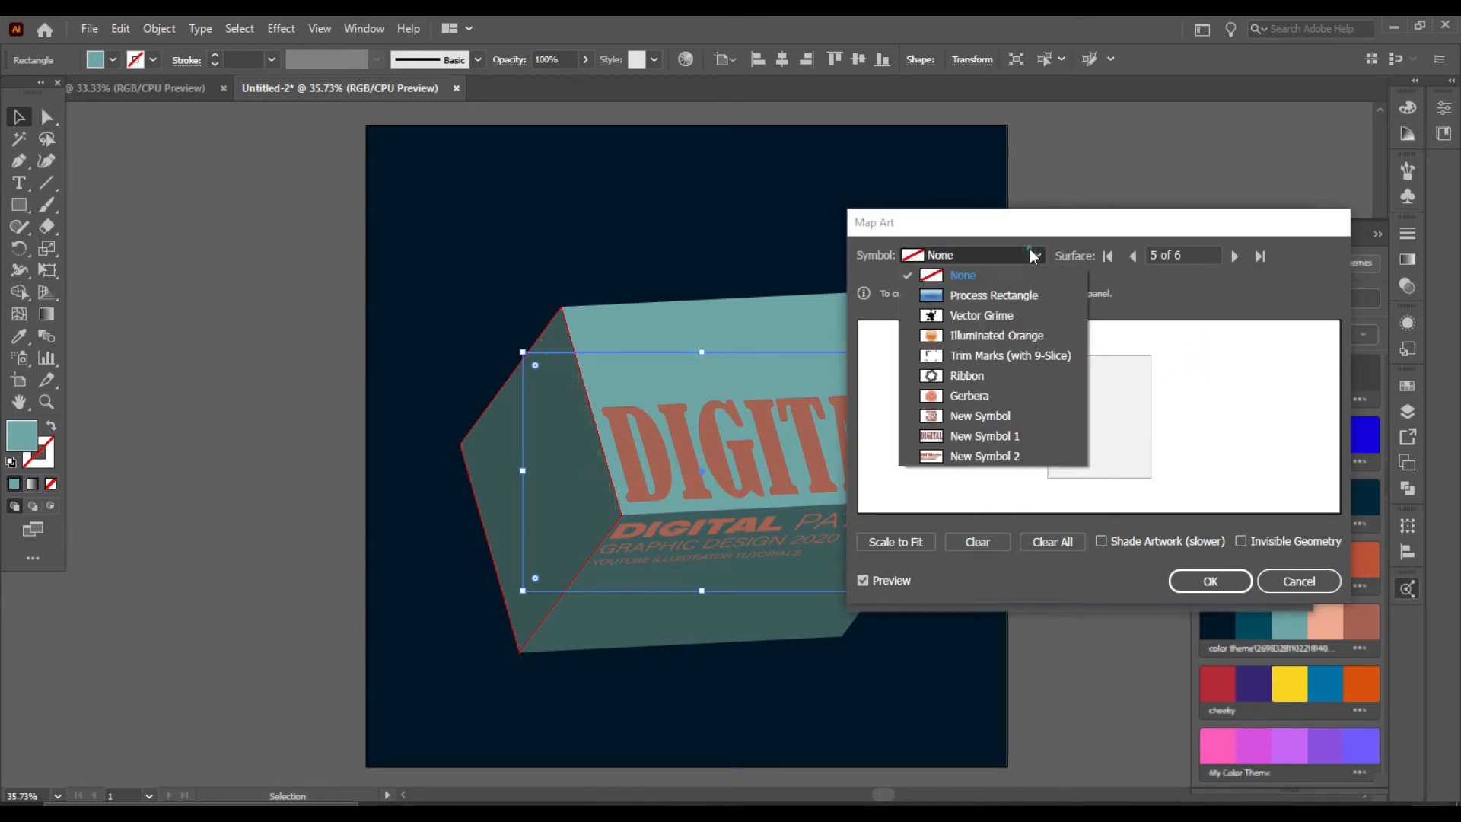
click(980, 415)
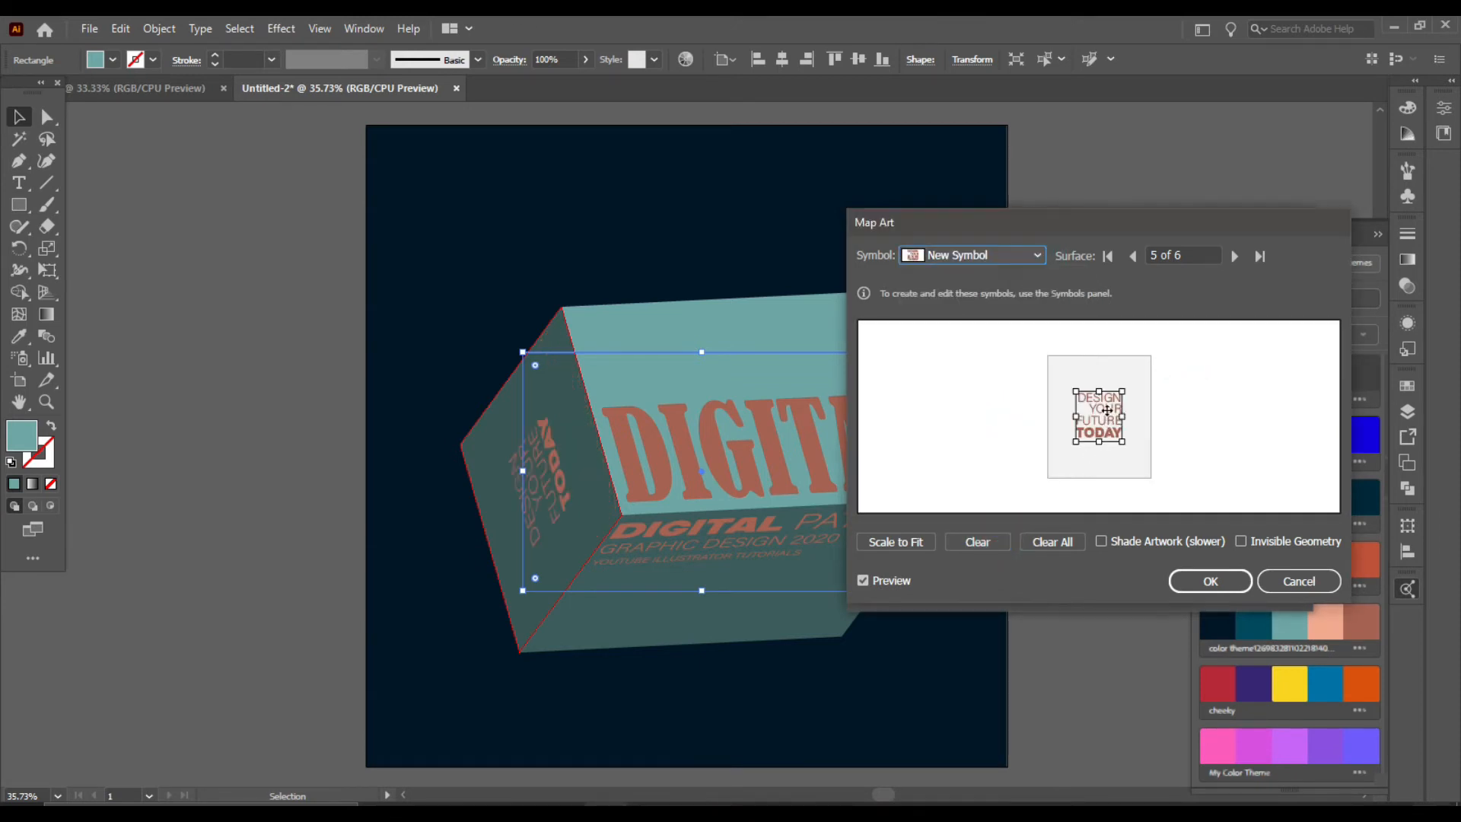
drag(1099, 411, 1096, 477)
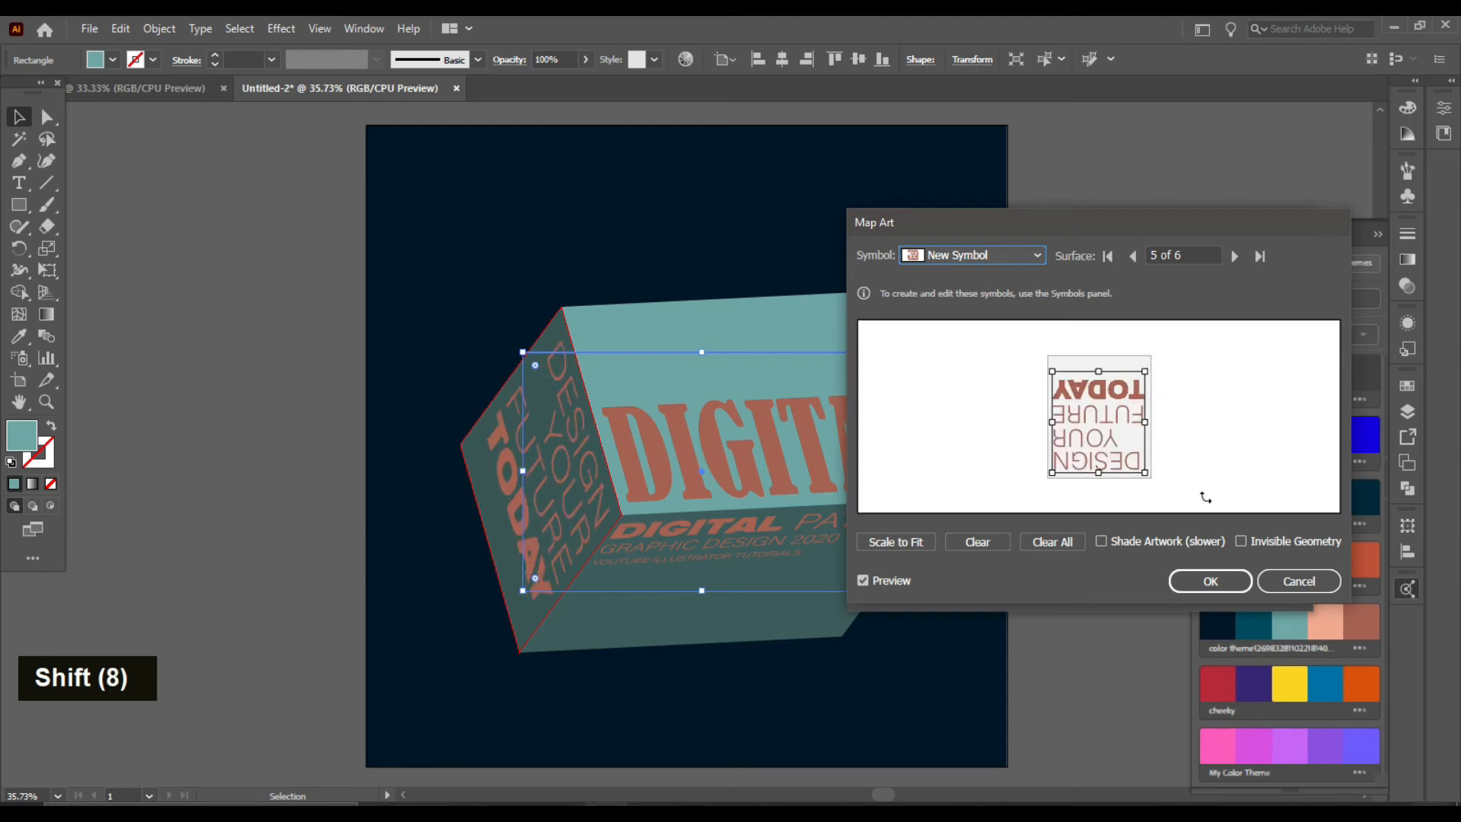
Step: Turn on Invisible Geometry and confirm both the Map Art and 3D Extrude & Bevel dialogs
click(1242, 542)
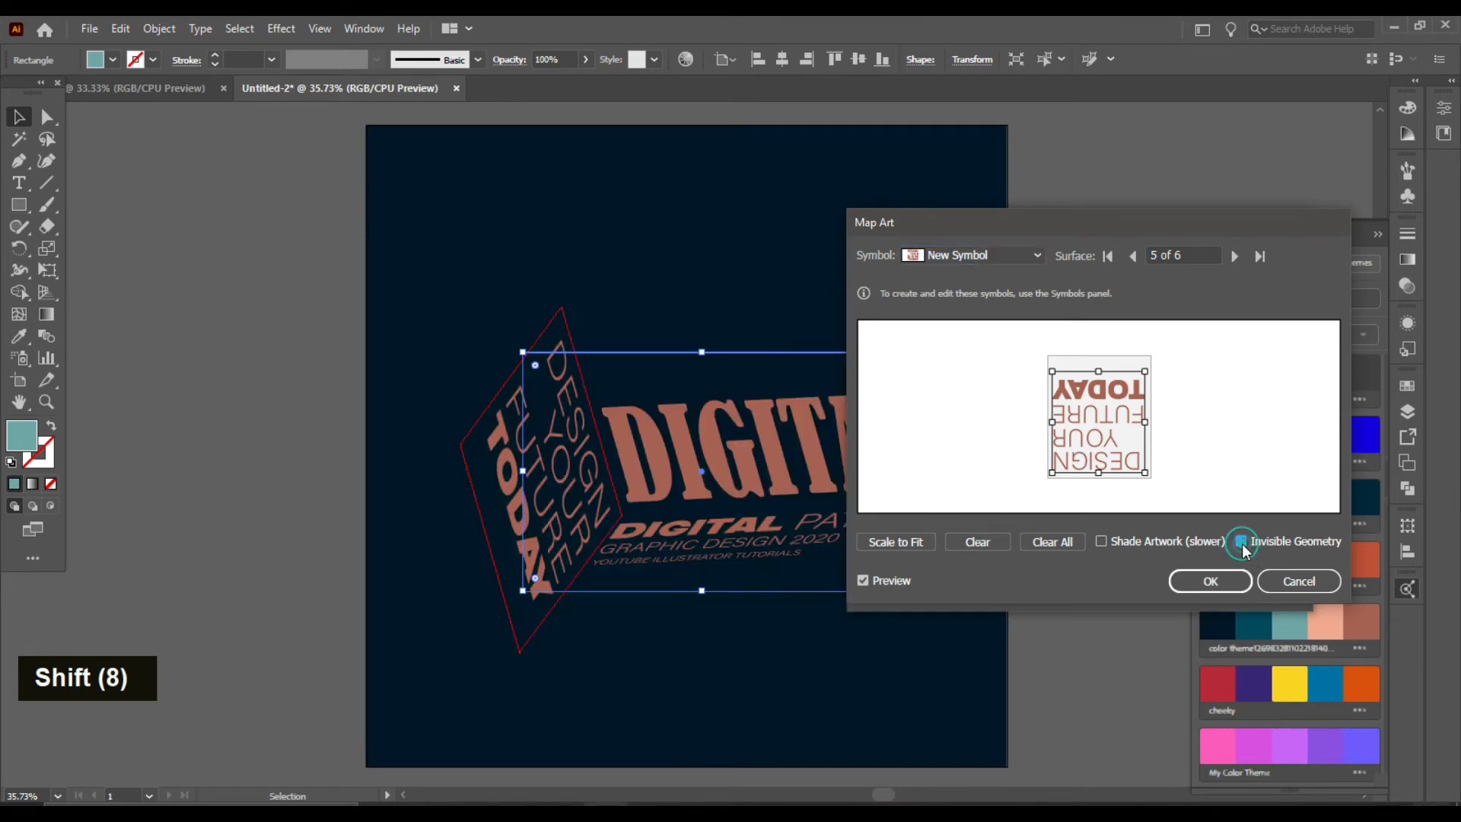
click(1202, 582)
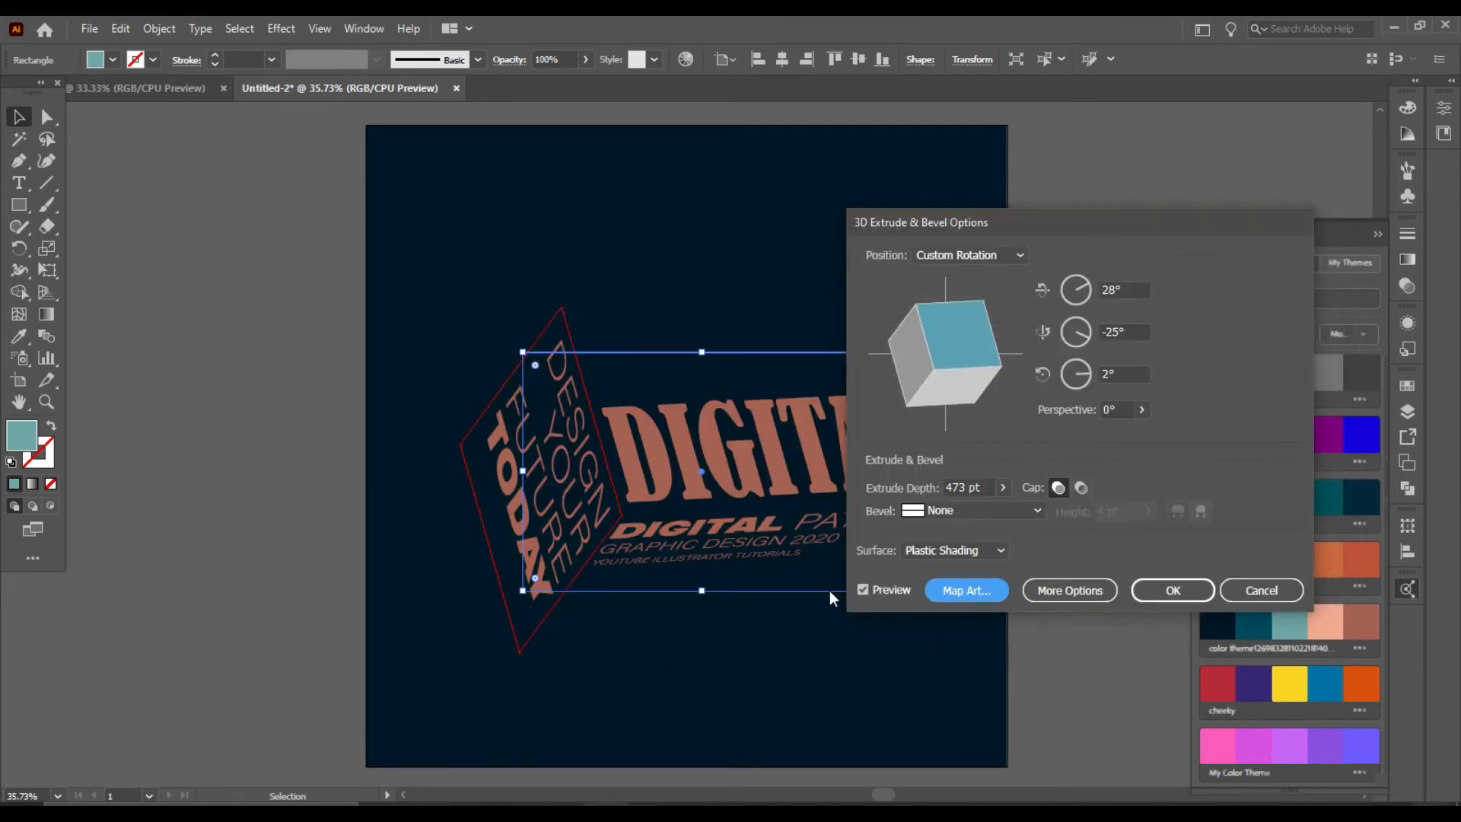
click(1160, 591)
click(1071, 572)
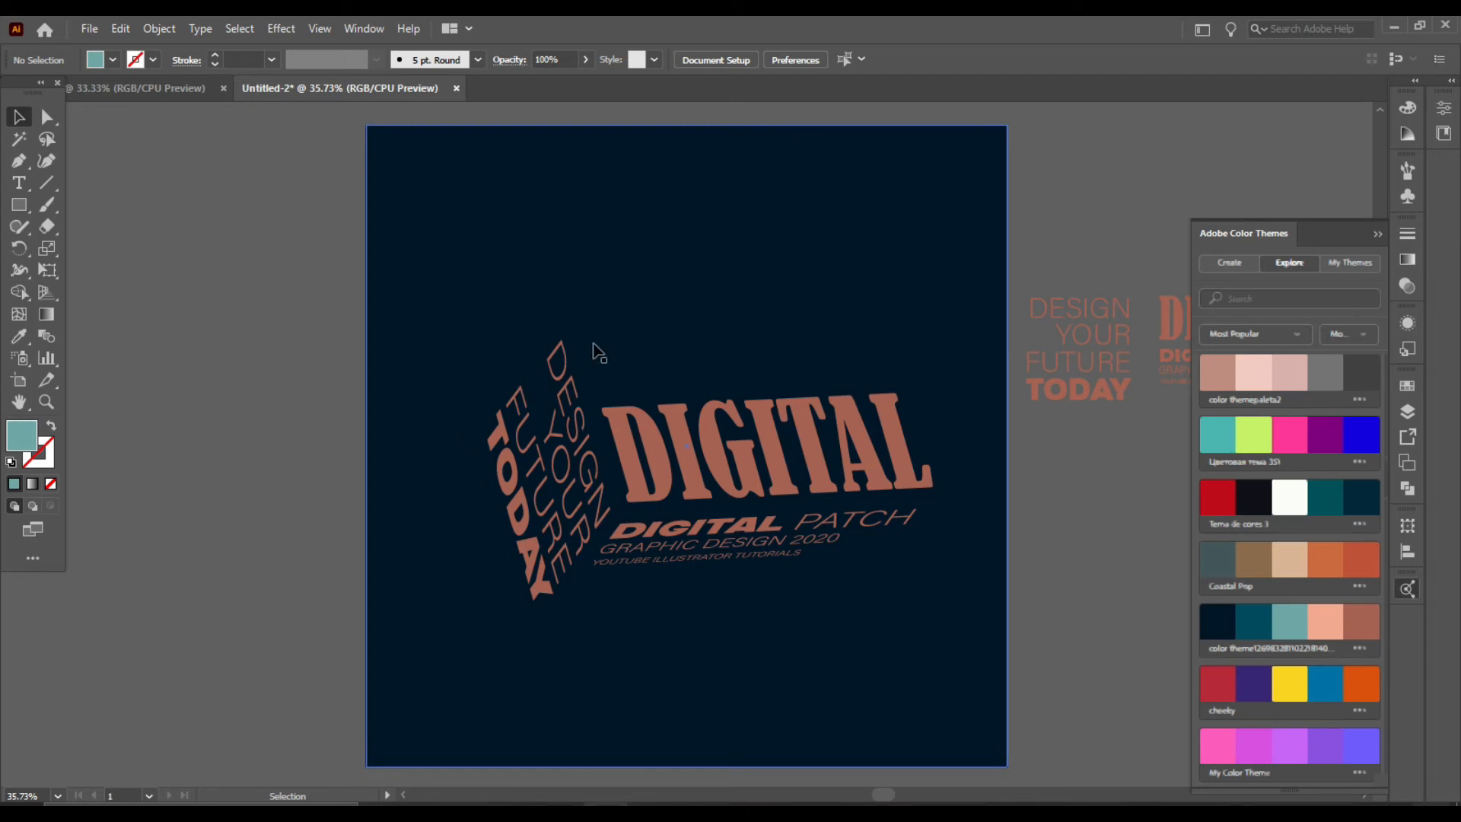
Step: Lock the dark background rectangle, then select the 3D box and expand its appearance
click(437, 315)
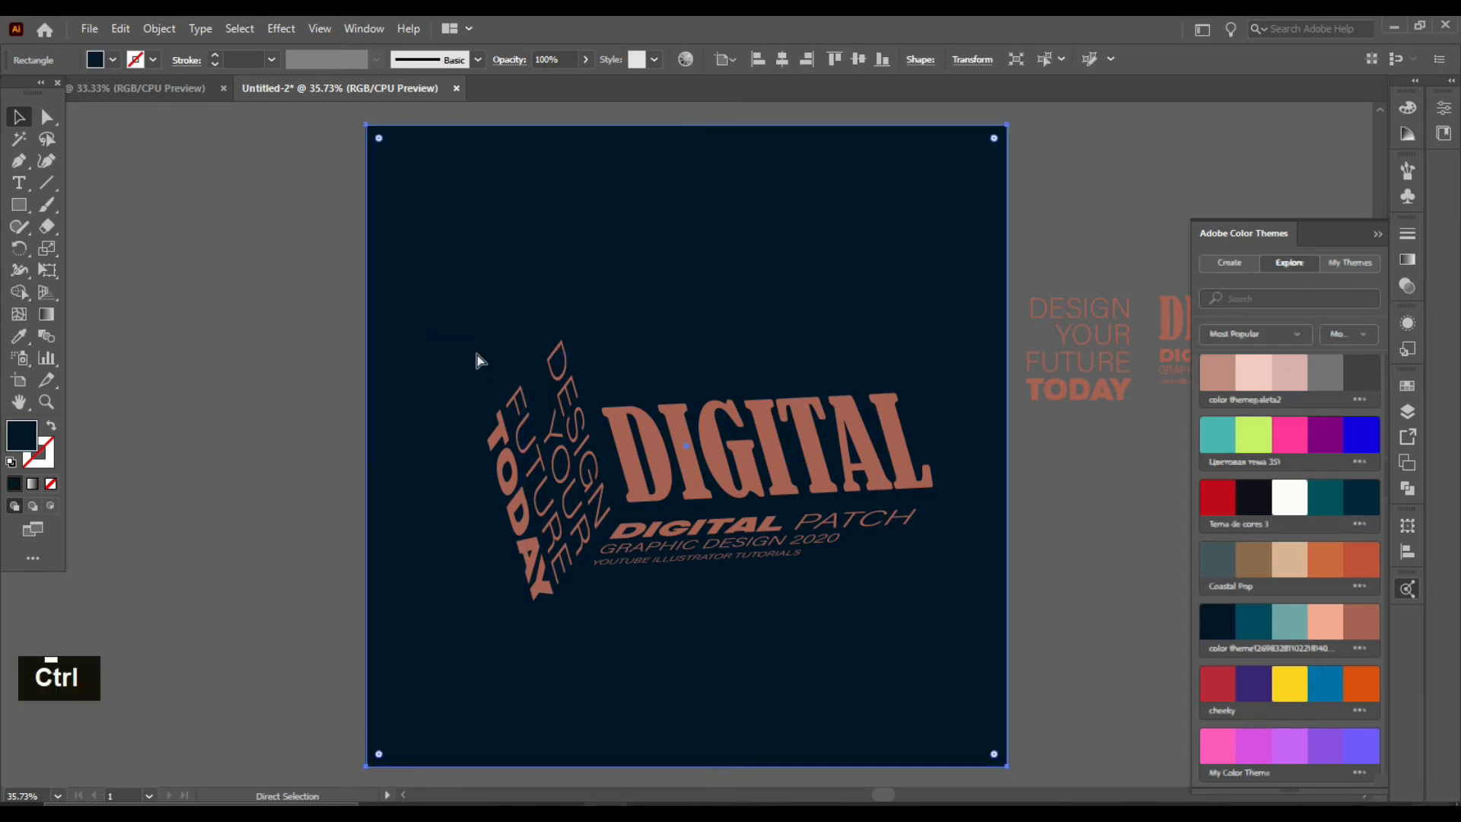
key(ctrl+2)
drag(834, 638, 966, 668)
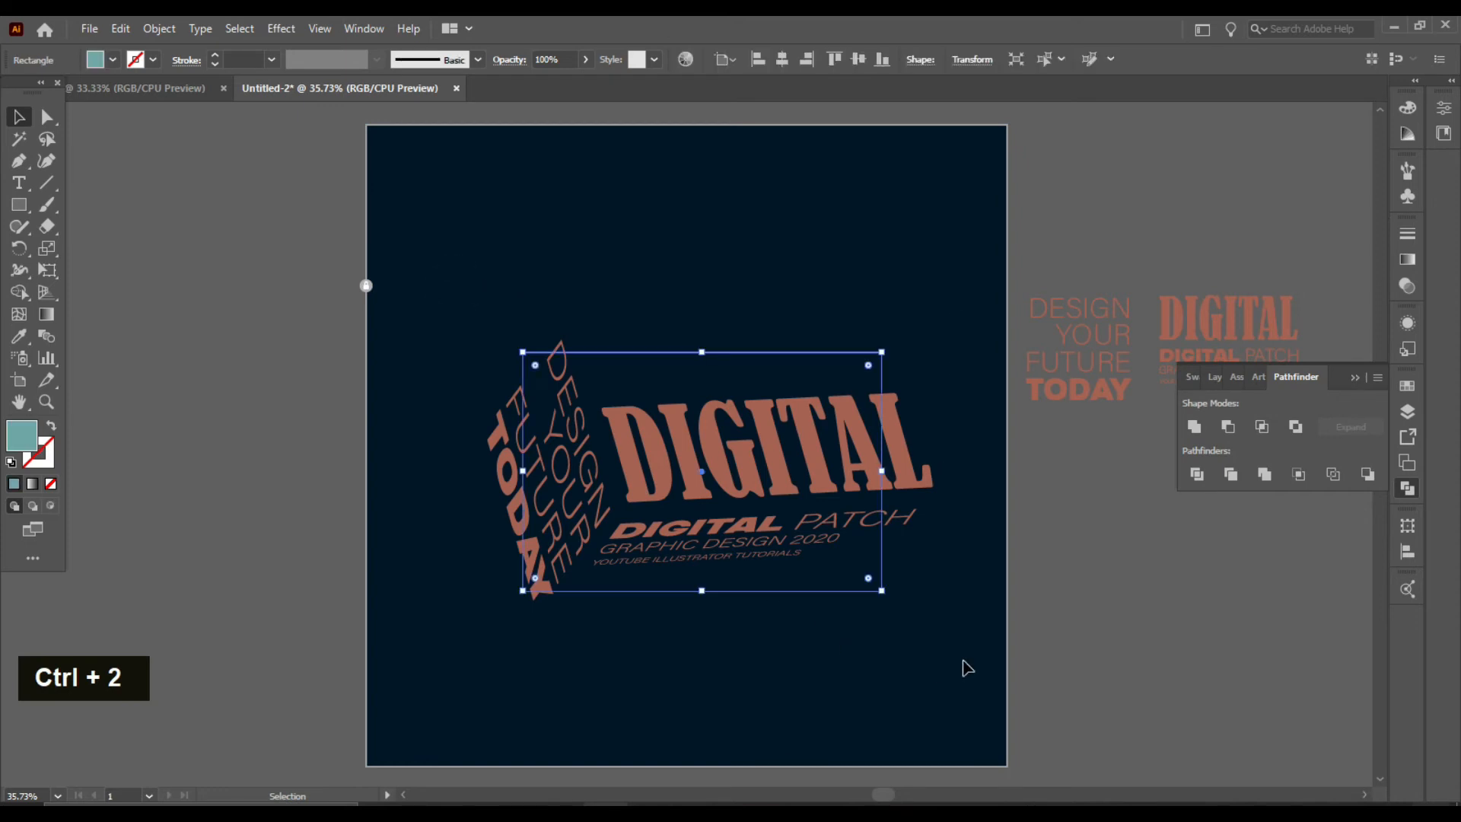
click(164, 30)
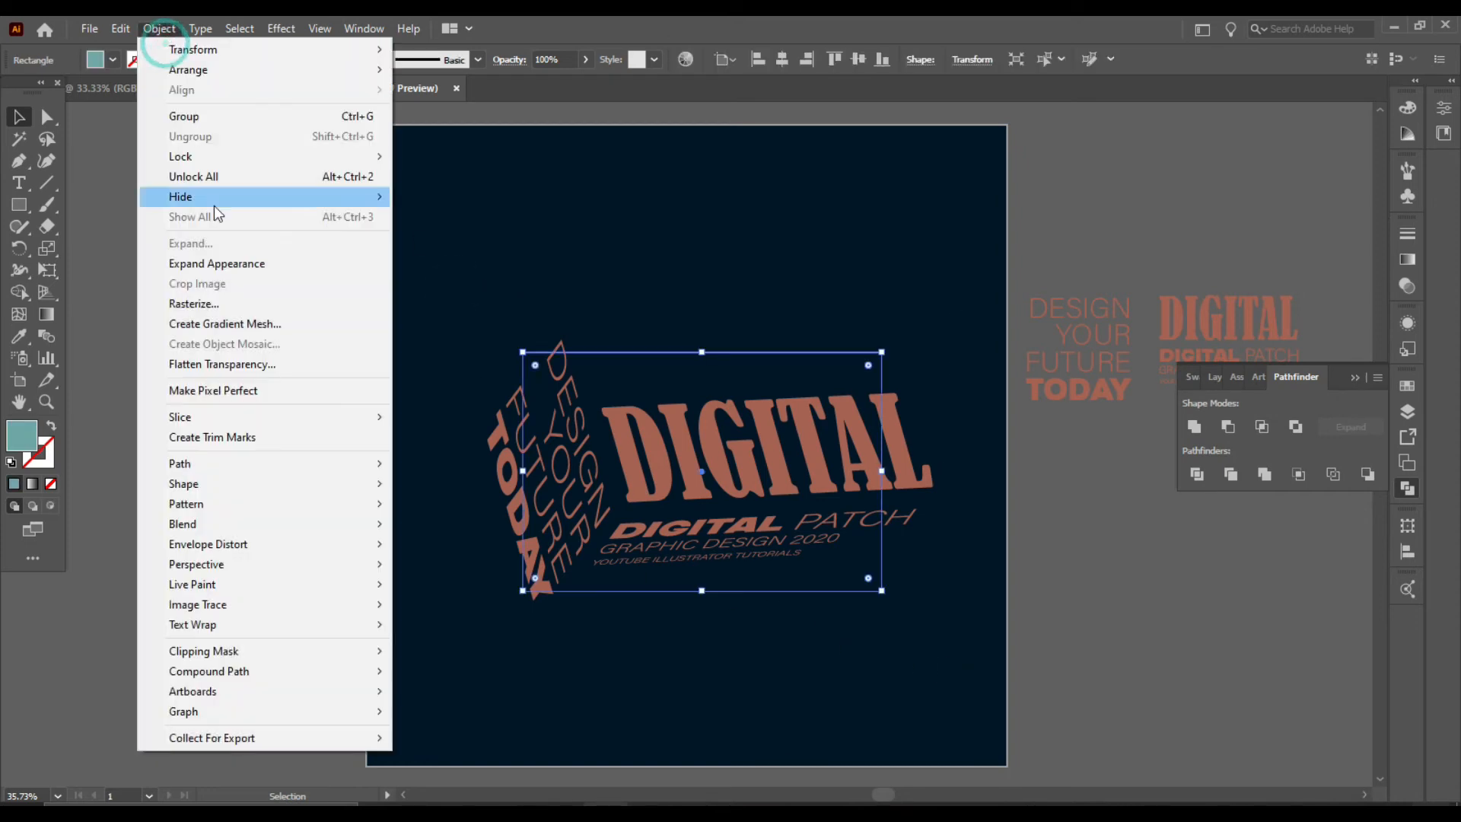
click(233, 258)
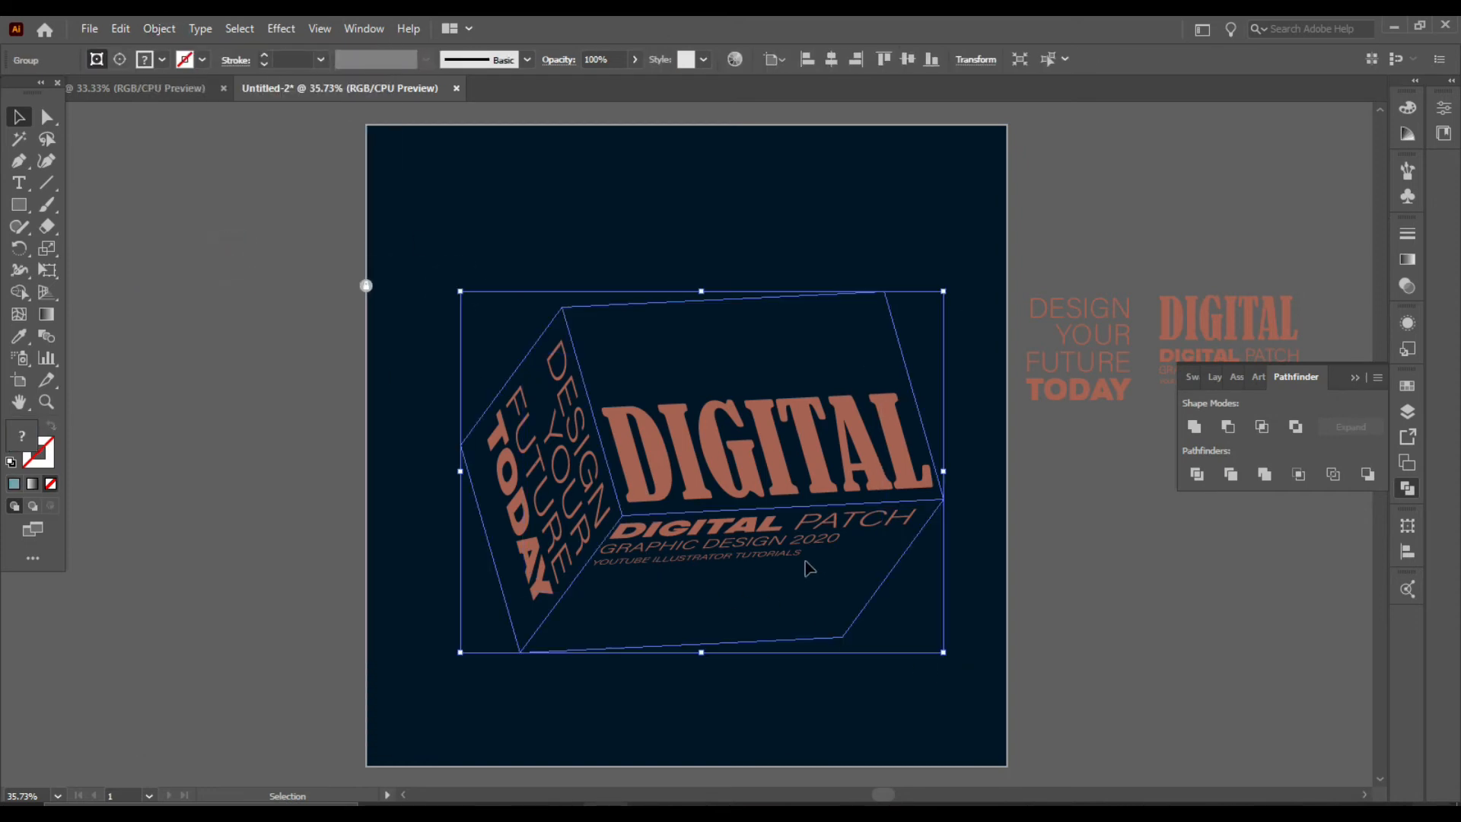
Step: Divide the expanded box with Pathfinder and ungroup the resulting pieces
click(1196, 474)
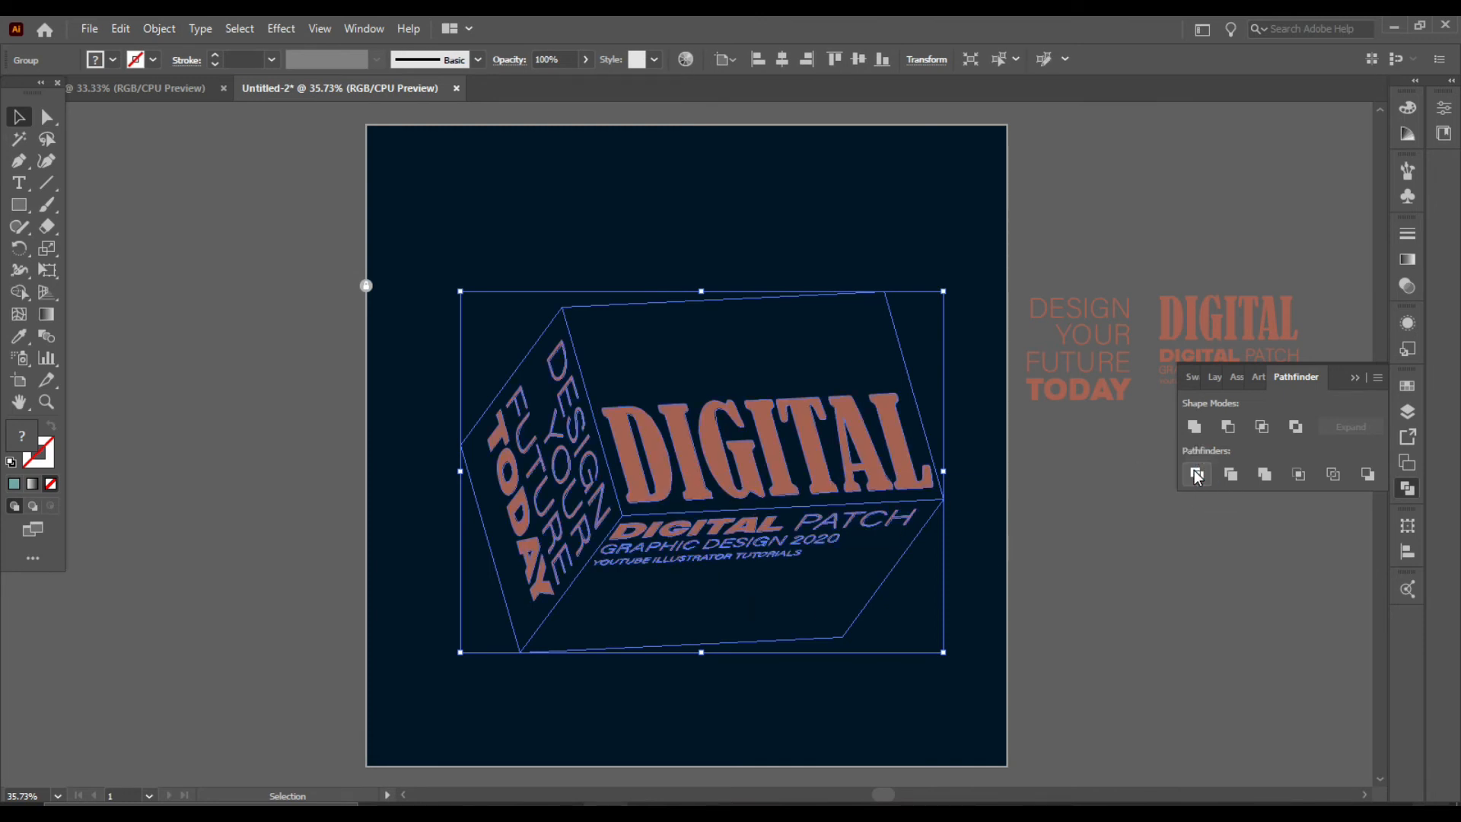
right_click(767, 433)
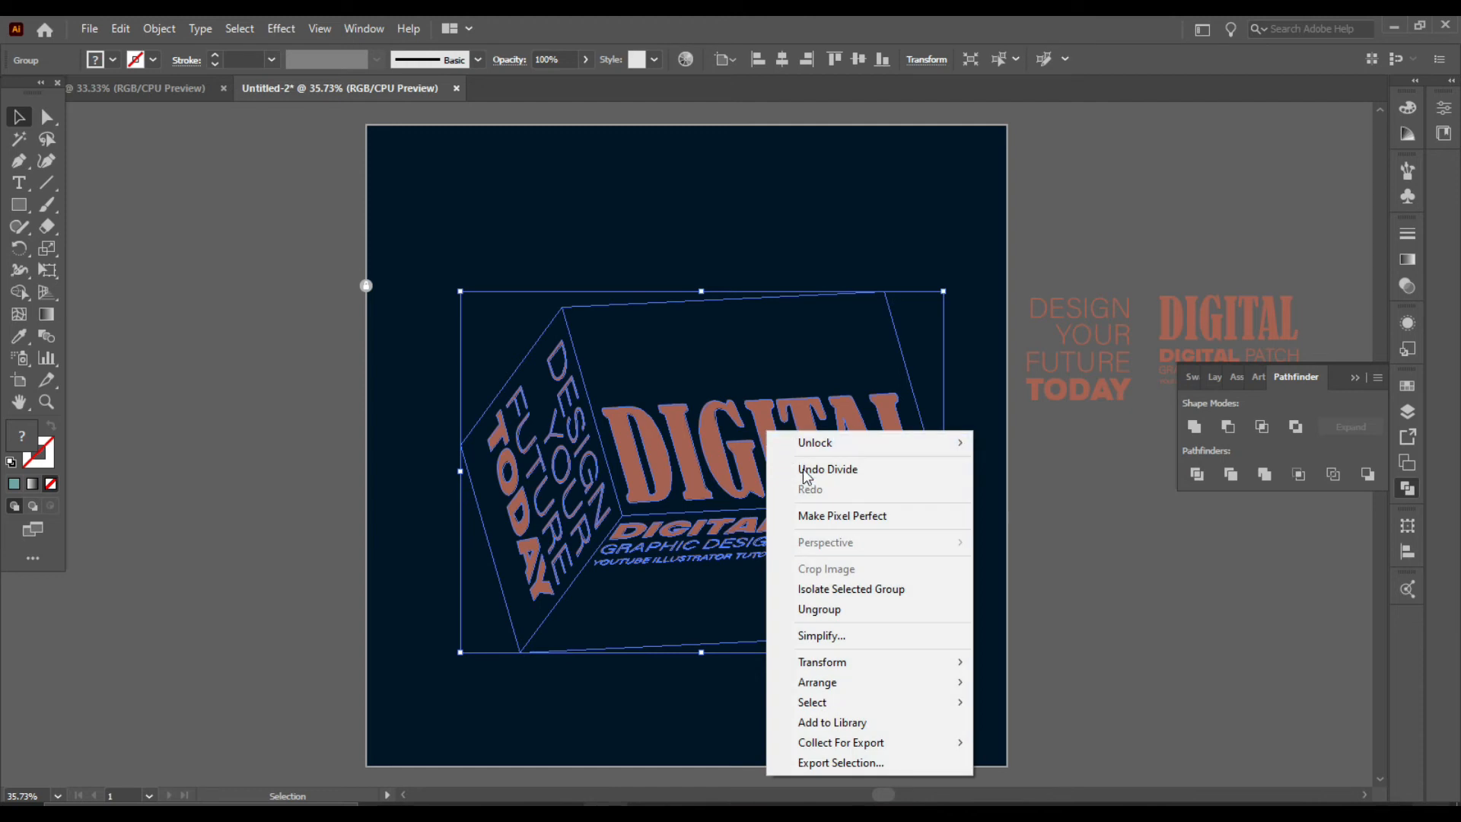
click(821, 609)
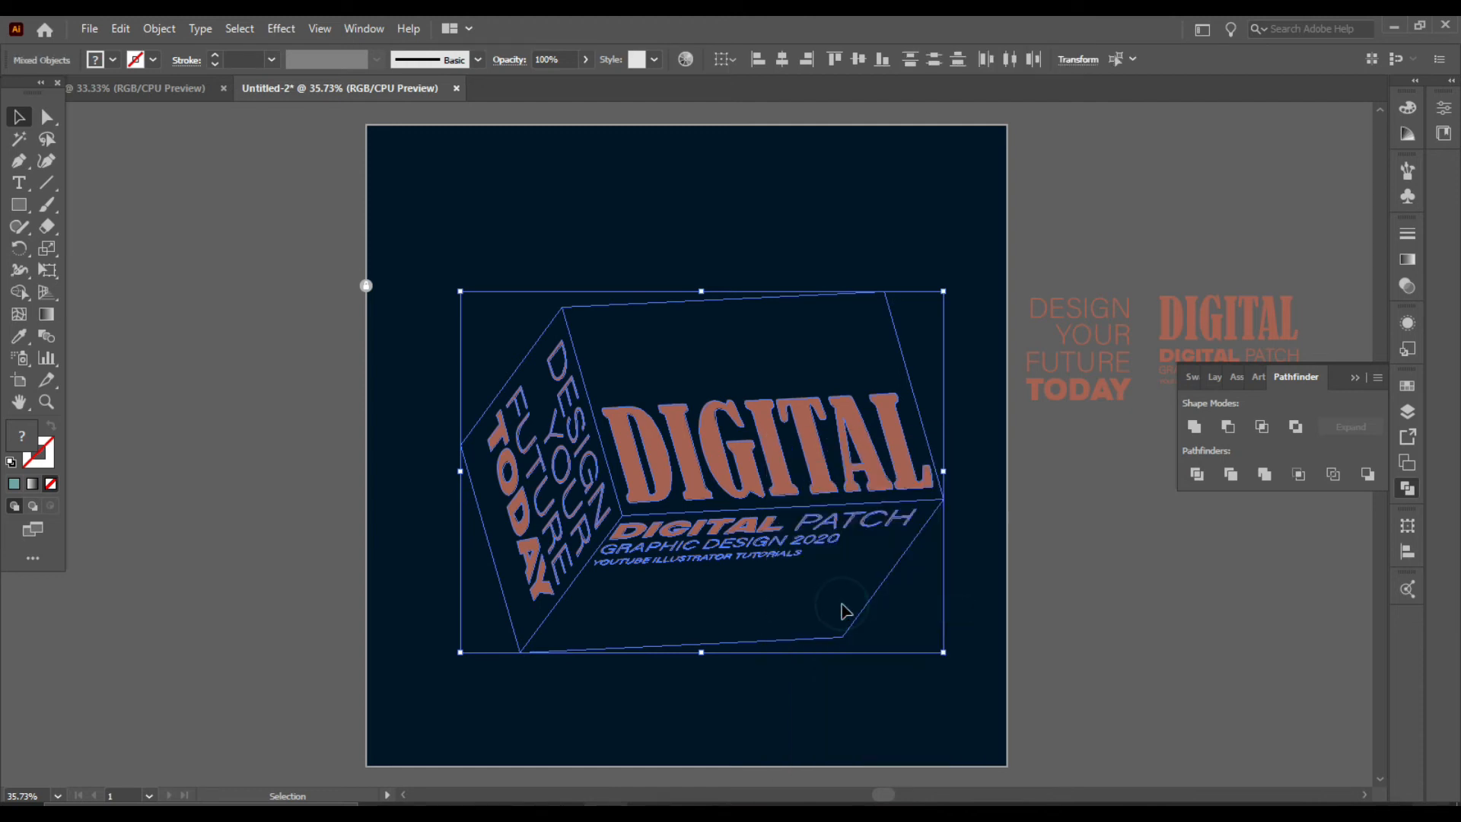
Step: Select every shape with the same fill colour as the letters and lock them
click(997, 582)
click(769, 438)
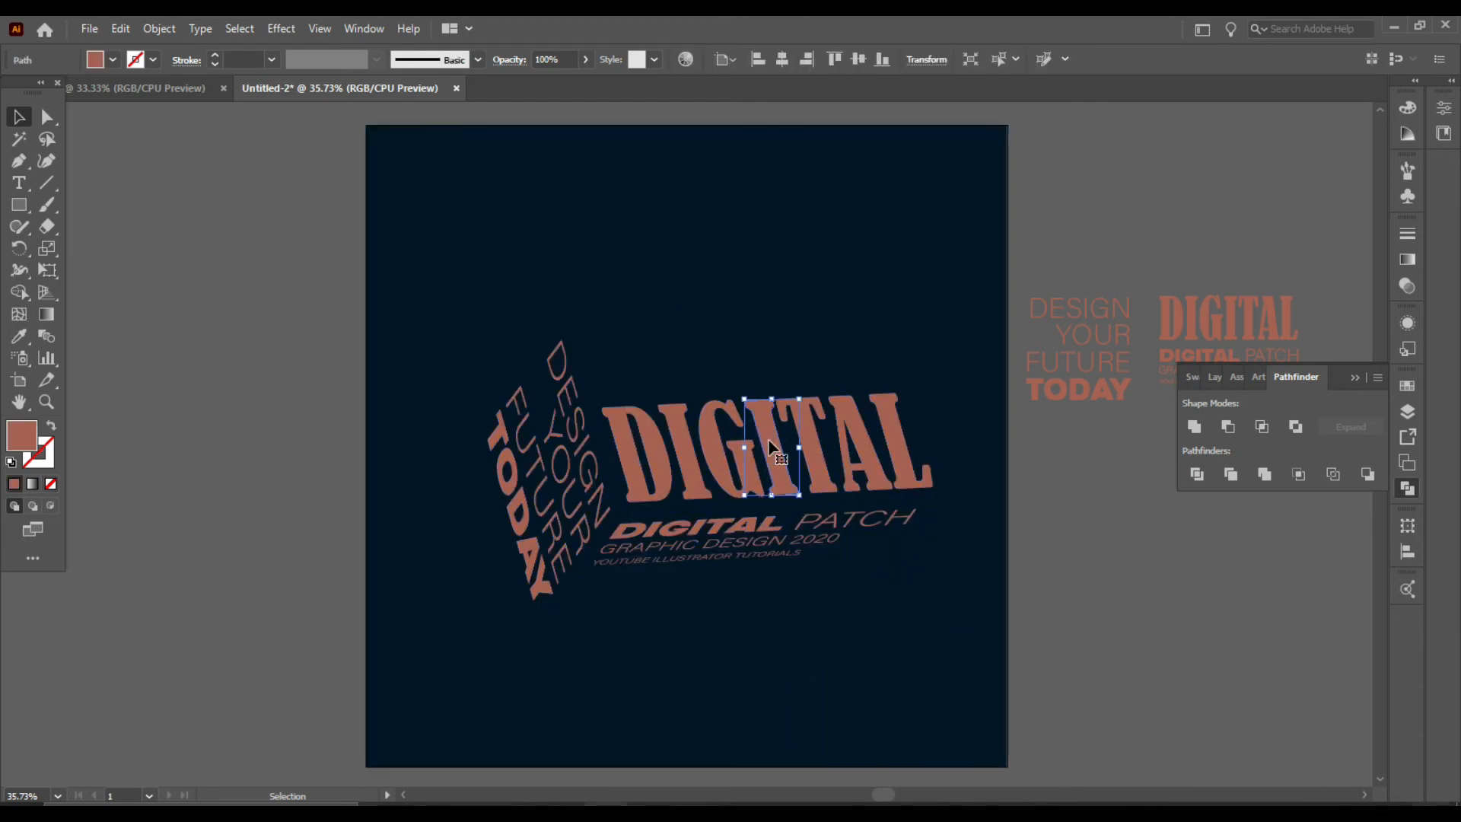
click(244, 28)
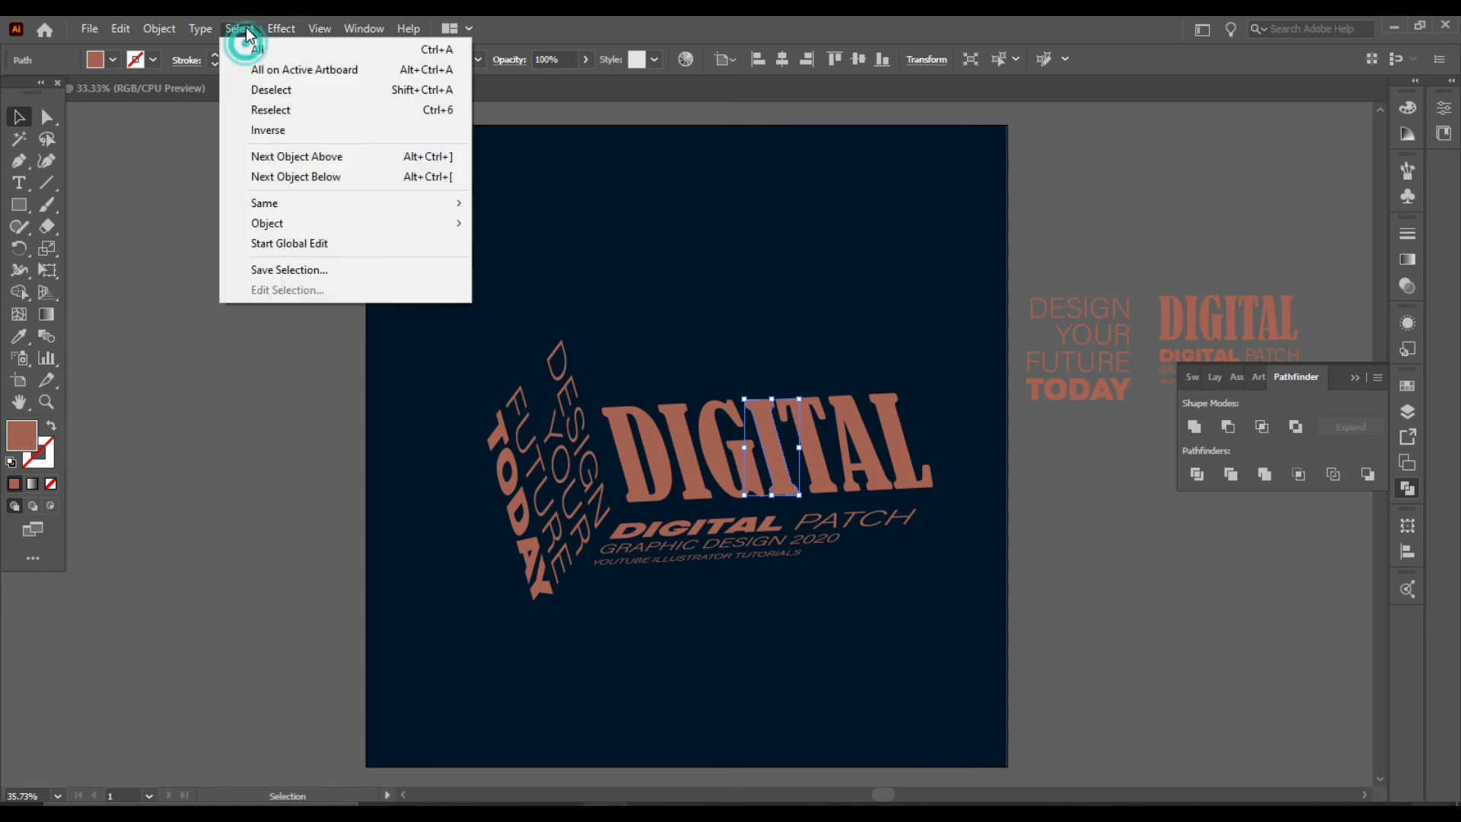
mouse_move(321, 210)
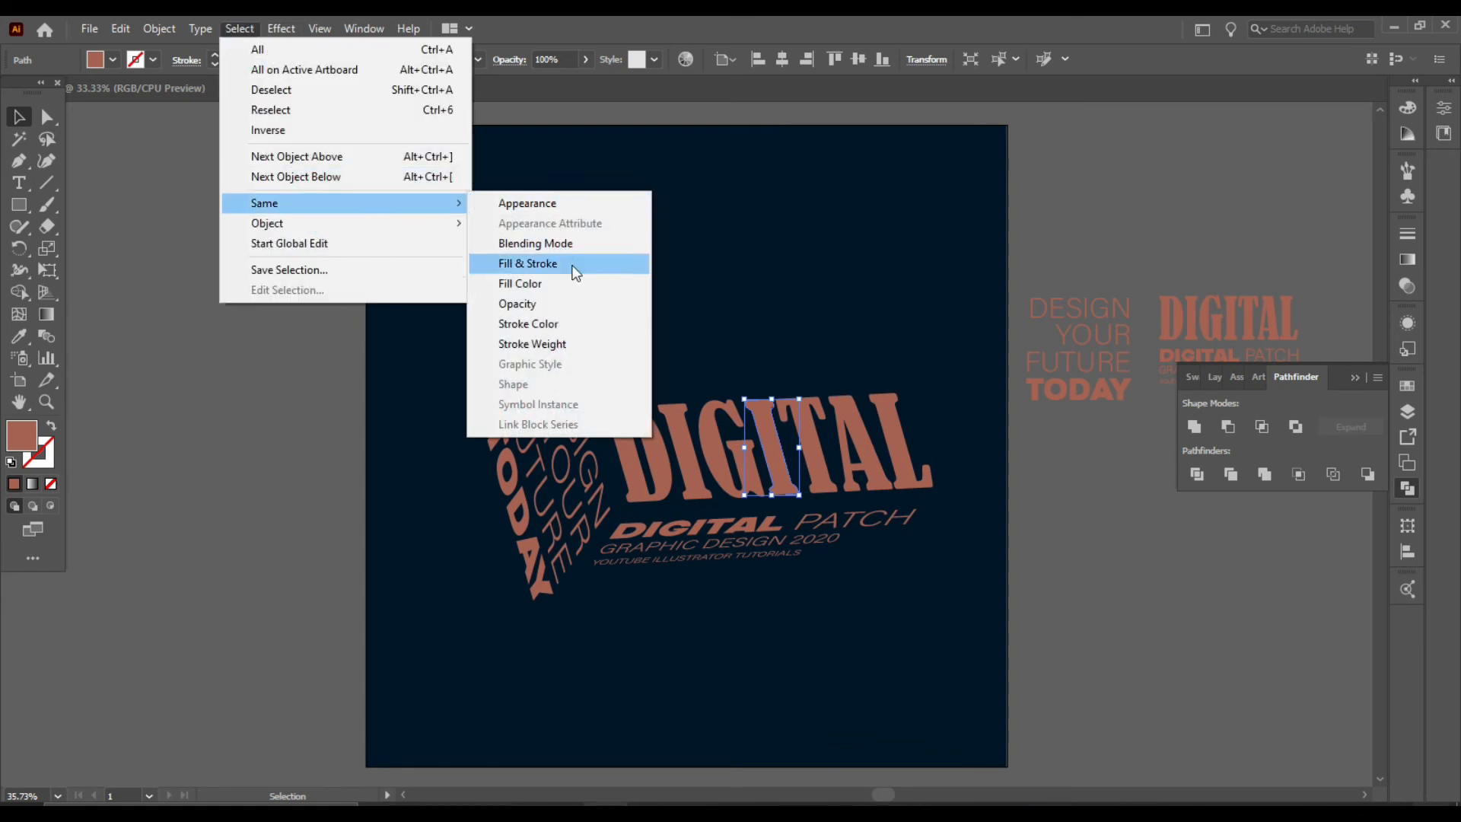
click(543, 288)
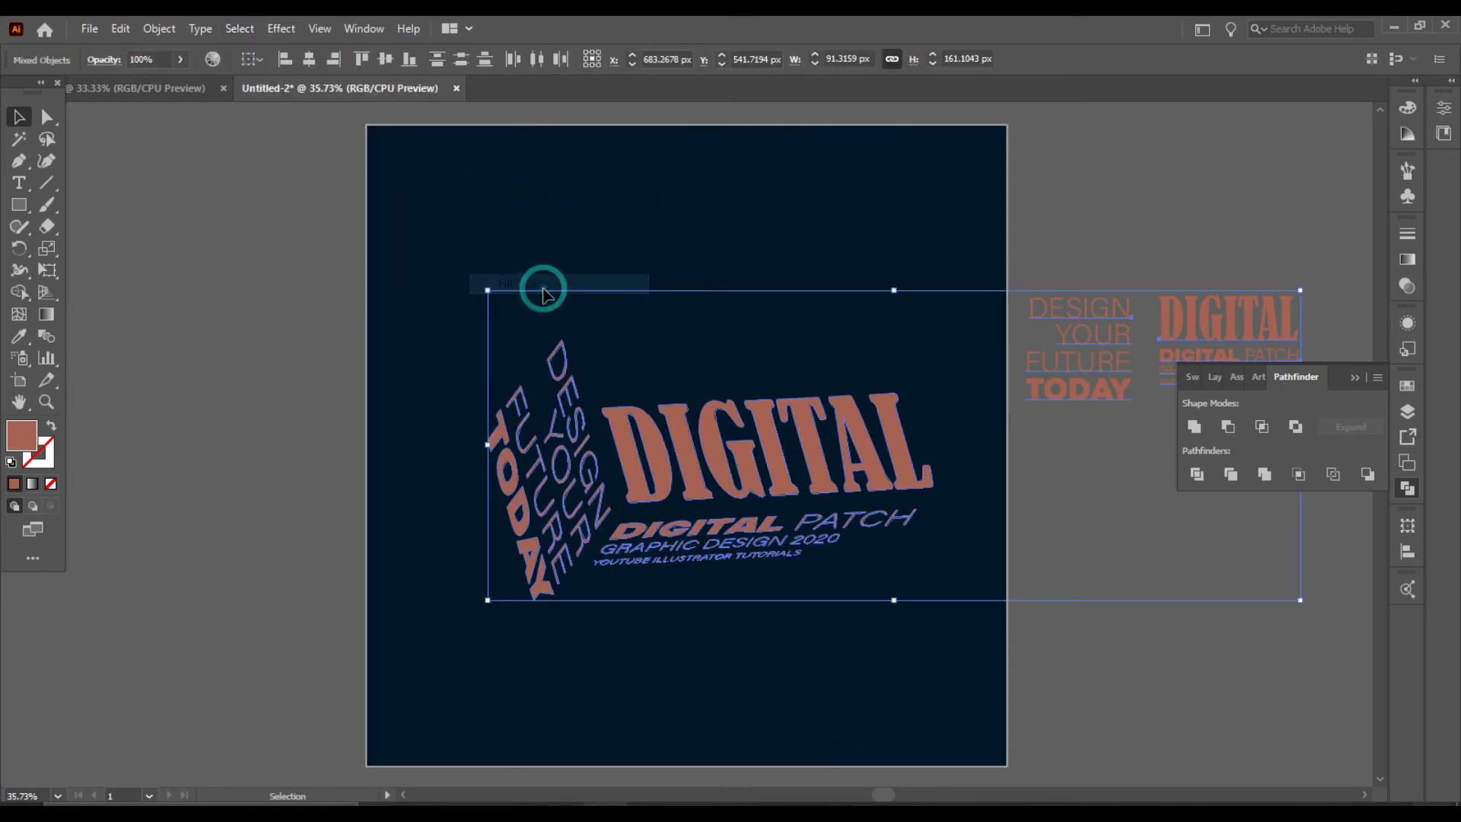
key(ctrl)
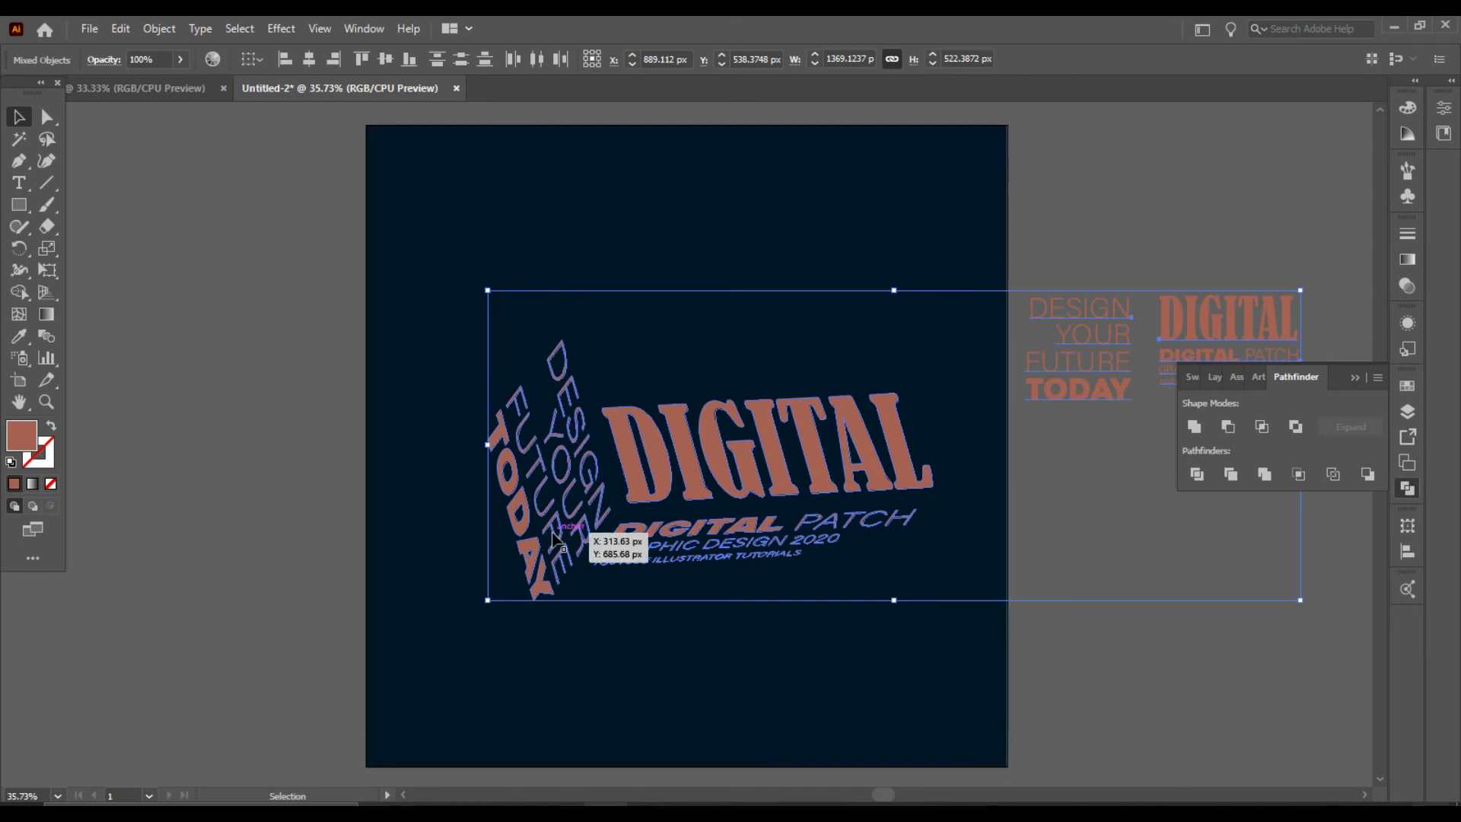
key(ctrl+2)
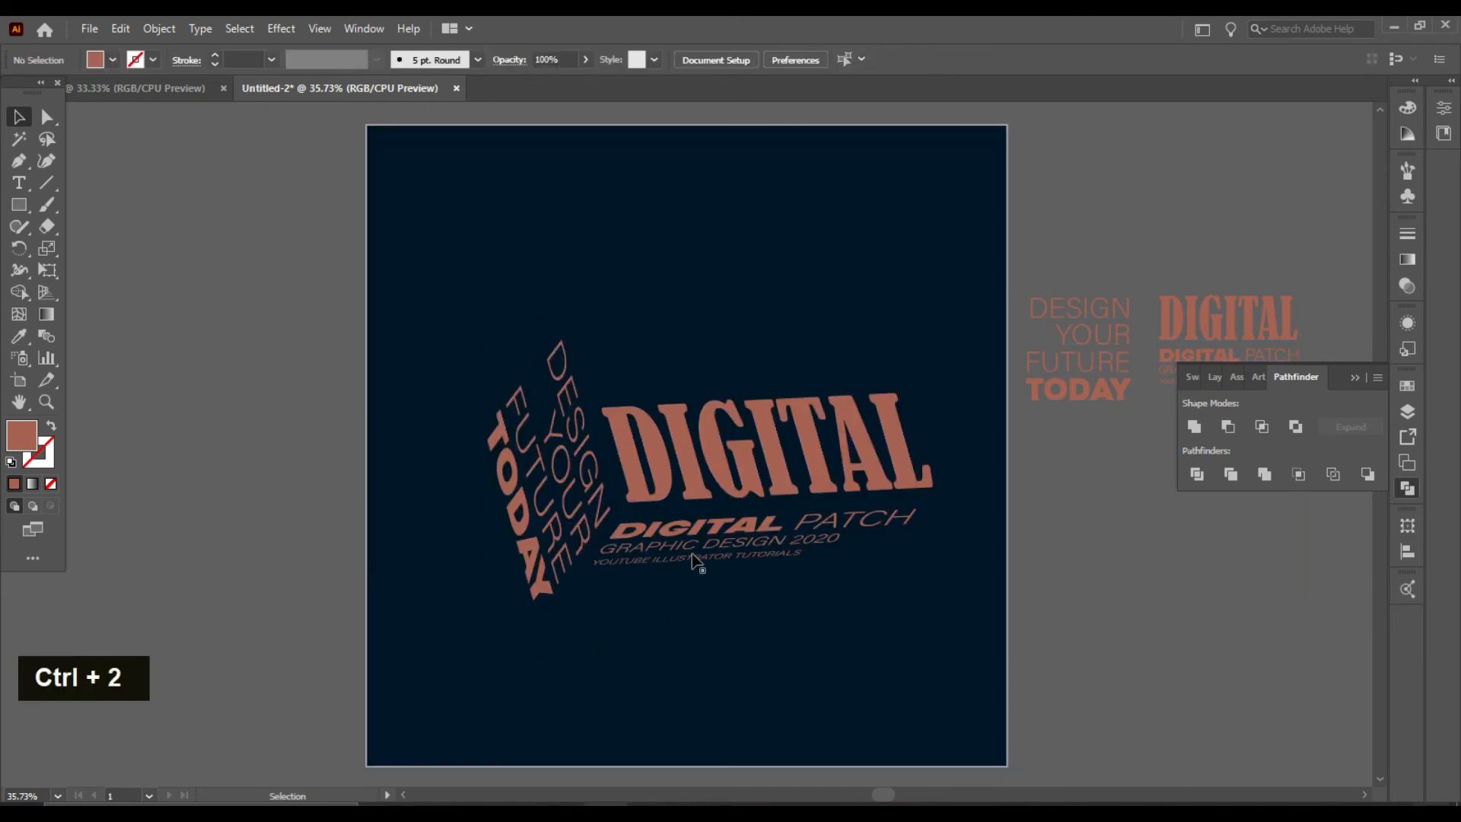
Step: Delete the remaining box face shapes and unlock all objects
drag(456, 283, 970, 625)
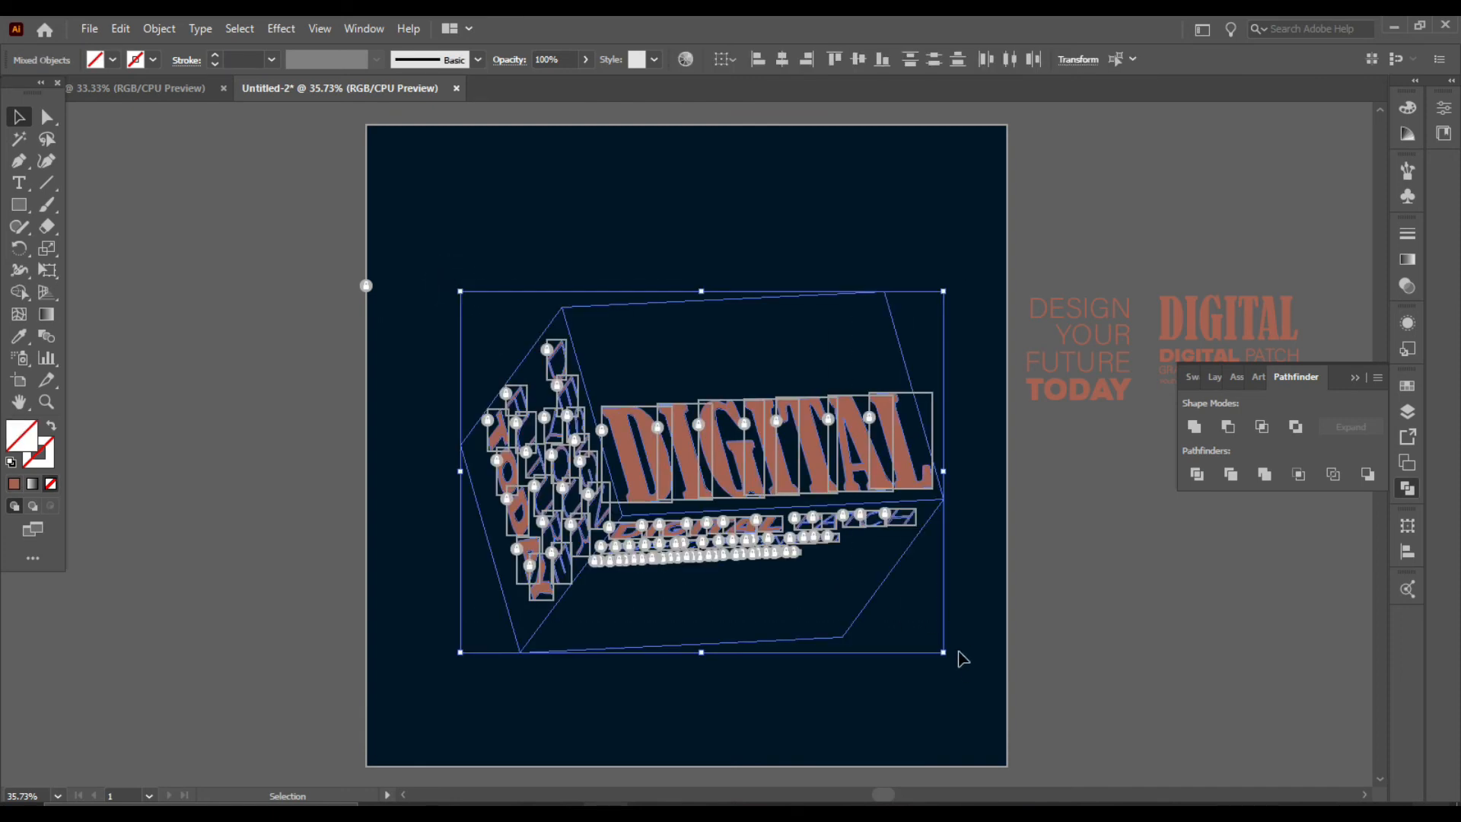
key(Delete)
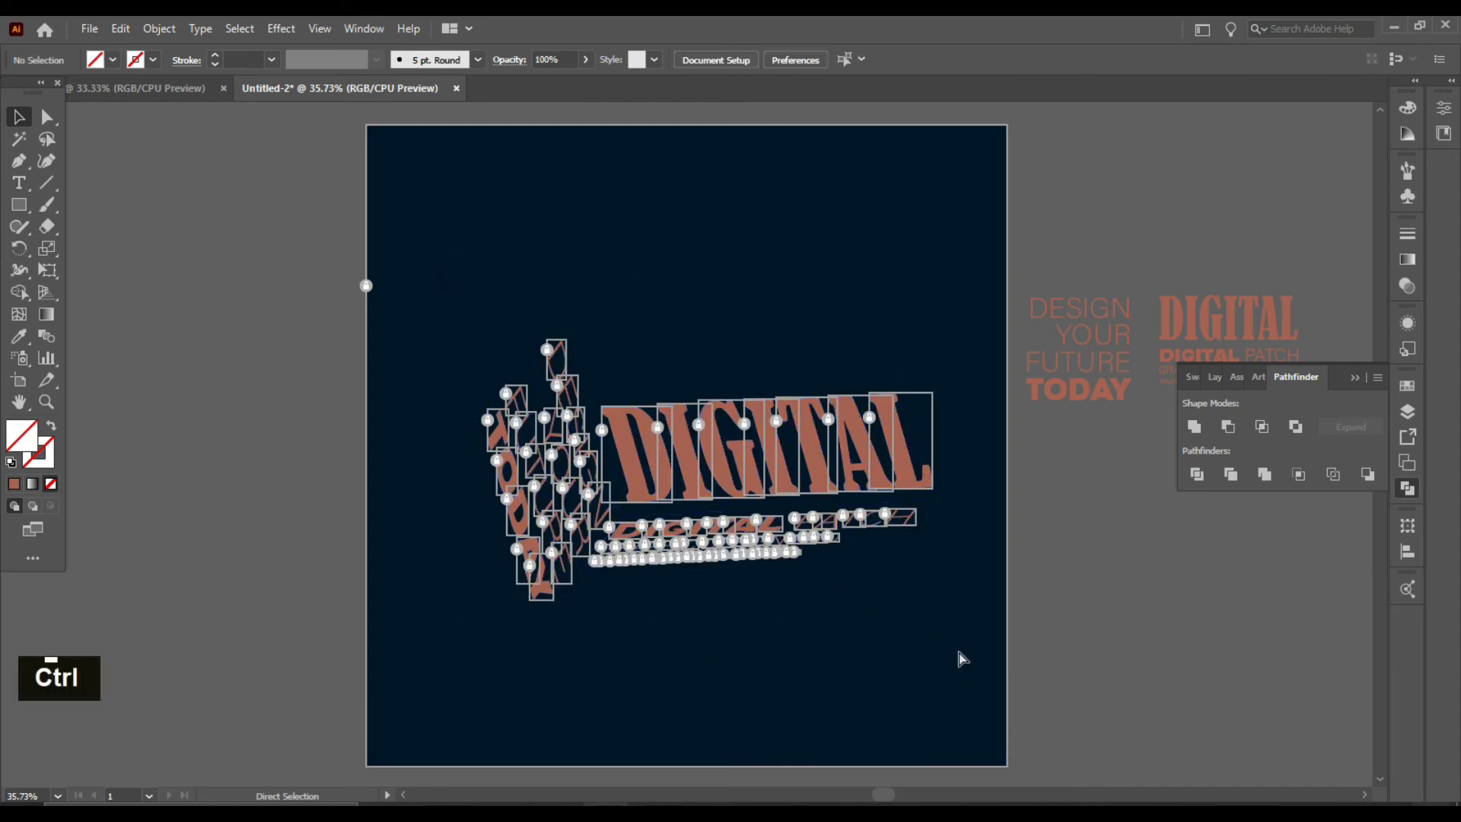
key(ctrl+alt+2)
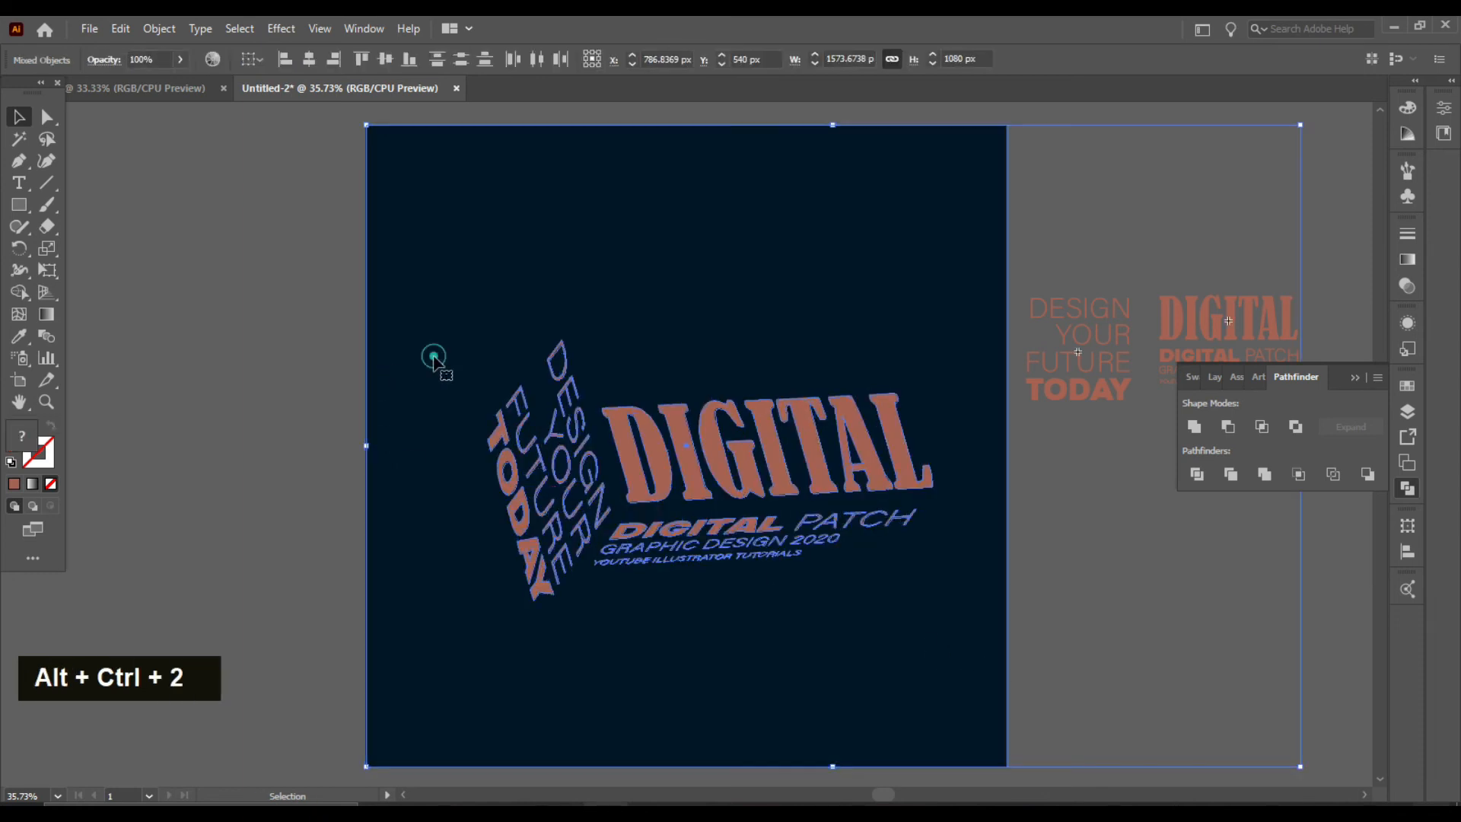
click(1349, 521)
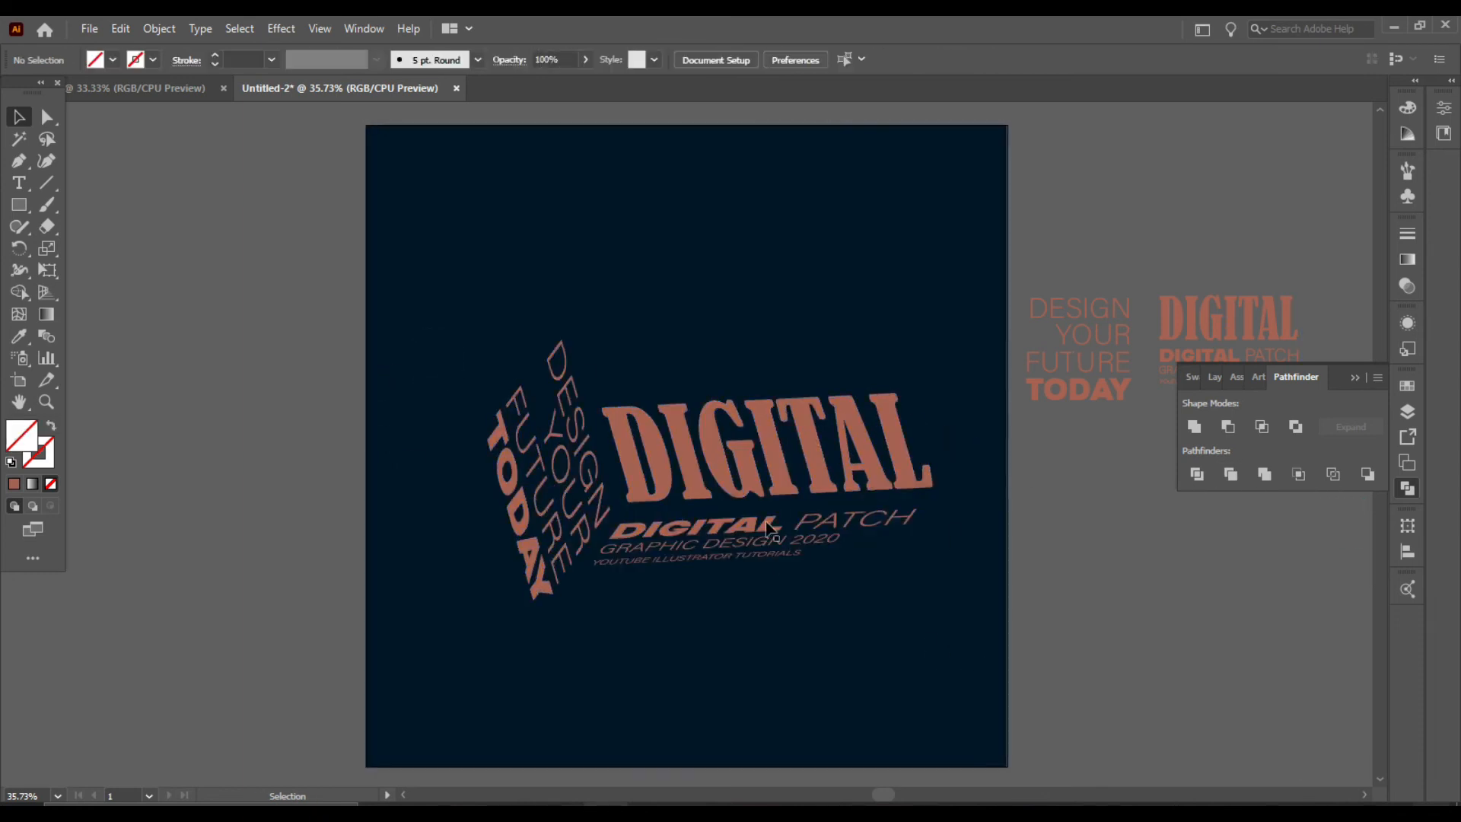
Step: Undo the accidental move of the background and lock the background rectangle again
drag(429, 288, 671, 557)
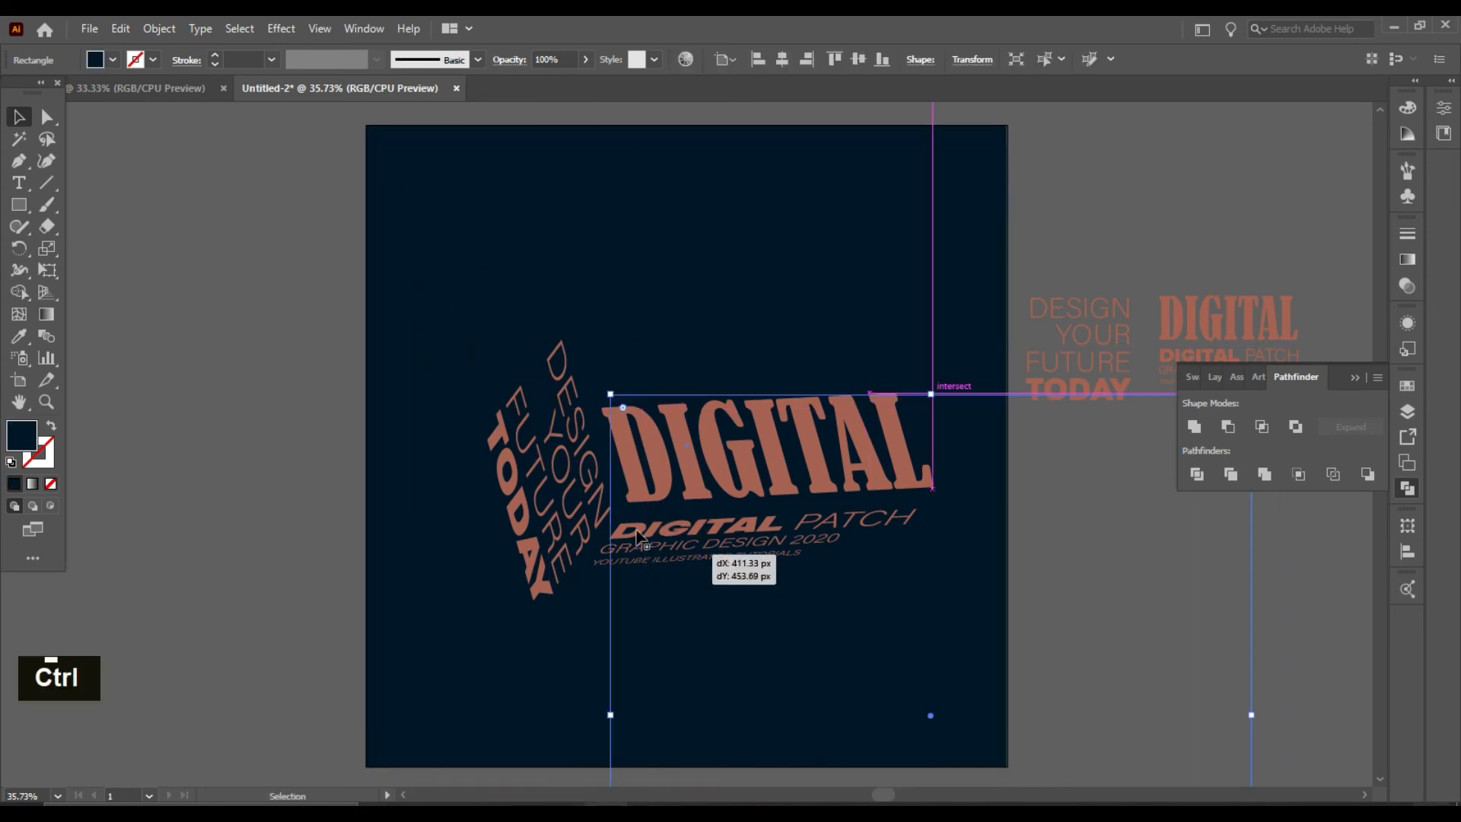
key(ctrl+z)
key(ctrl+2)
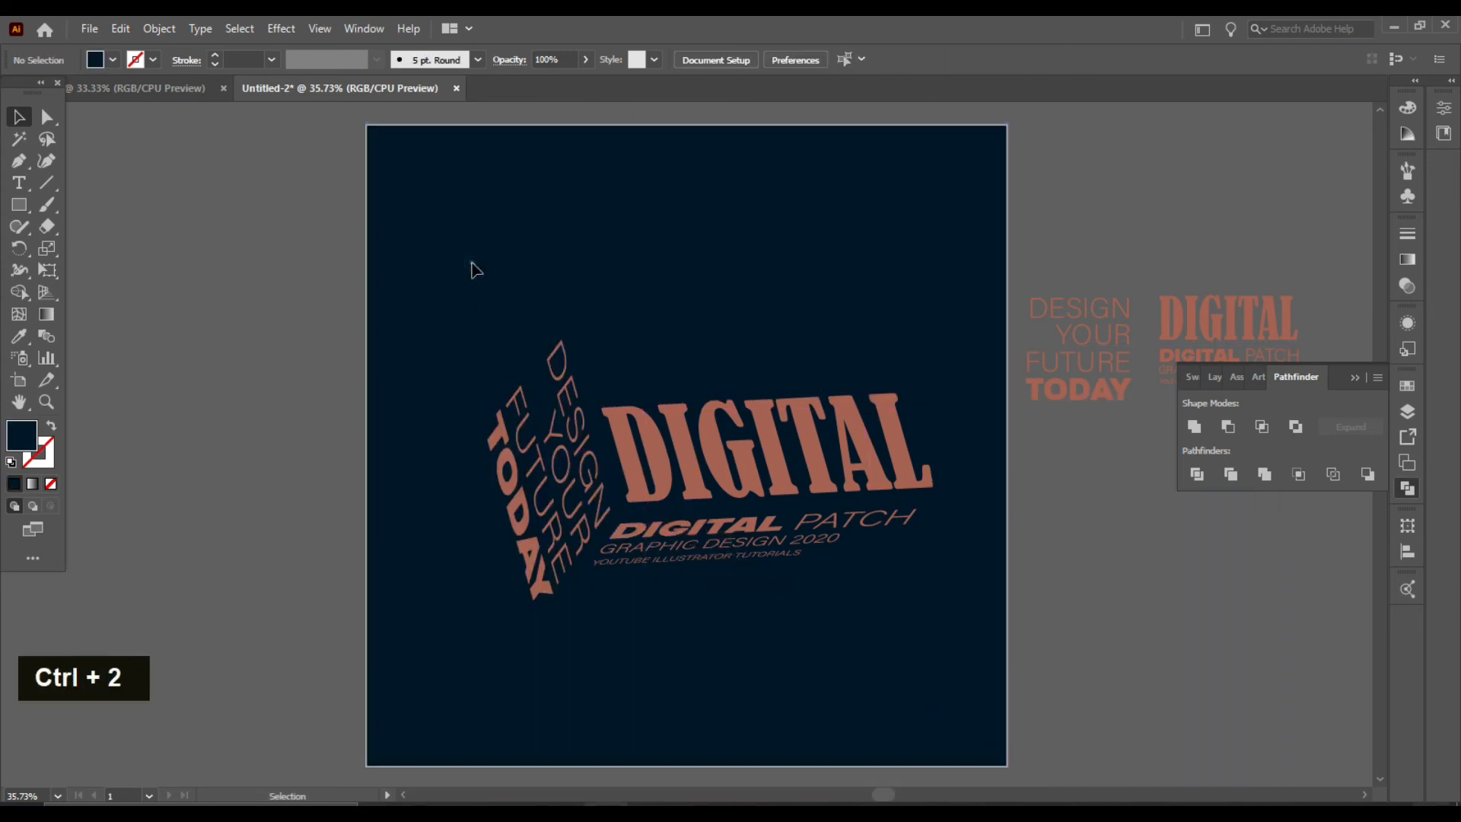
Step: Fill all the letter shapes with dark teal from a colour theme
drag(458, 255, 954, 637)
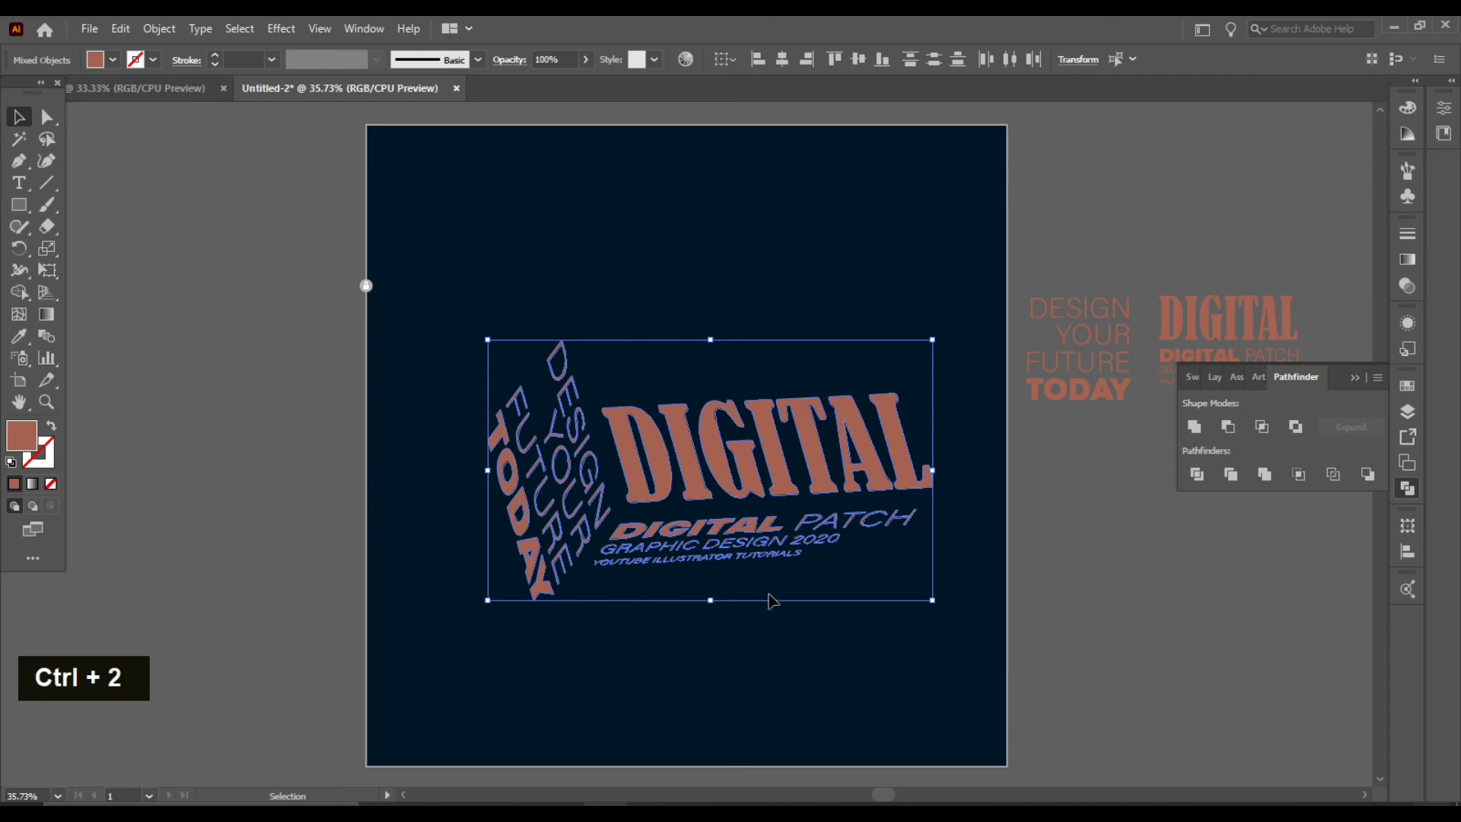
click(1408, 589)
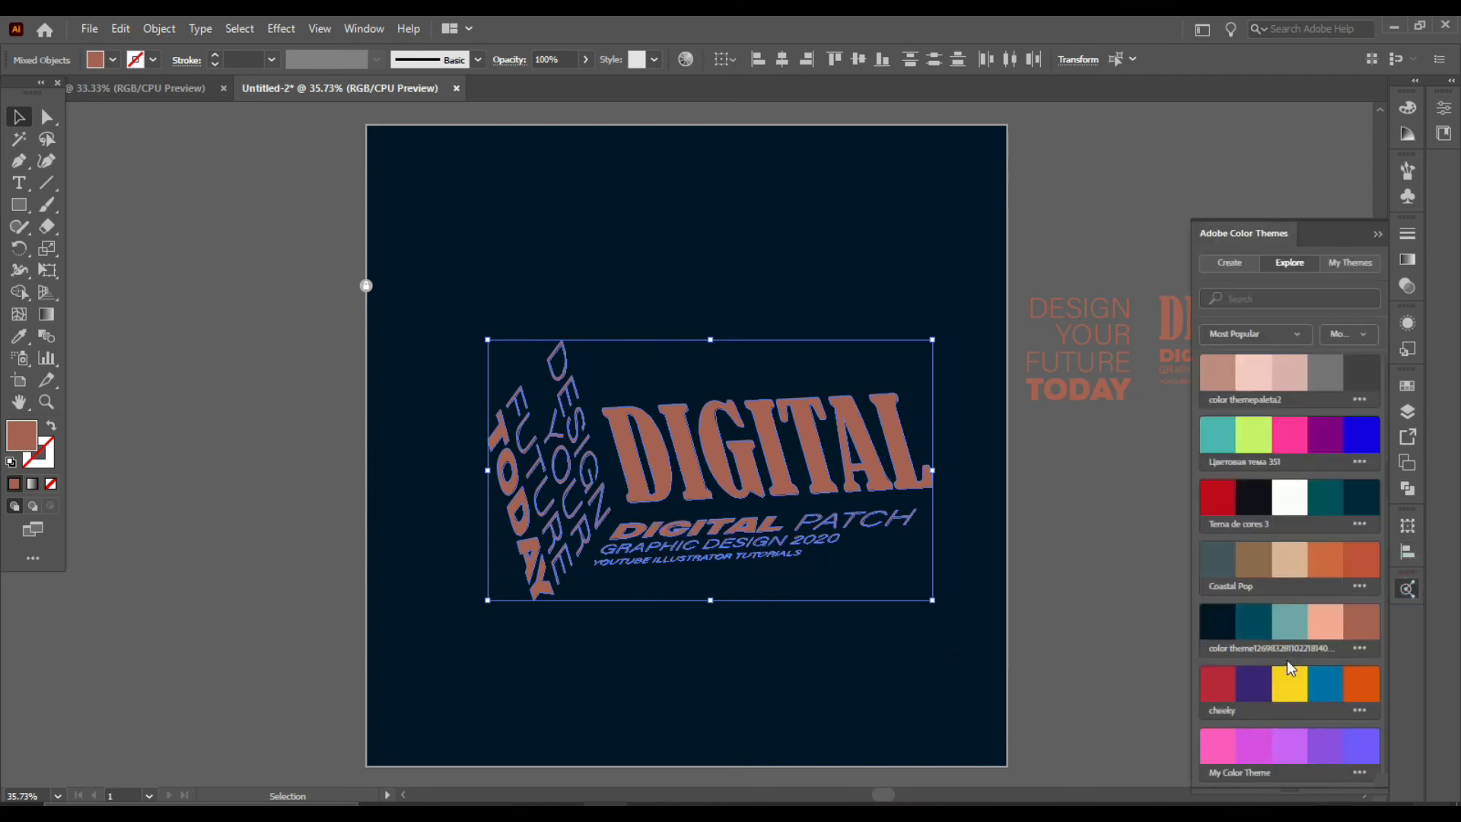
click(1259, 617)
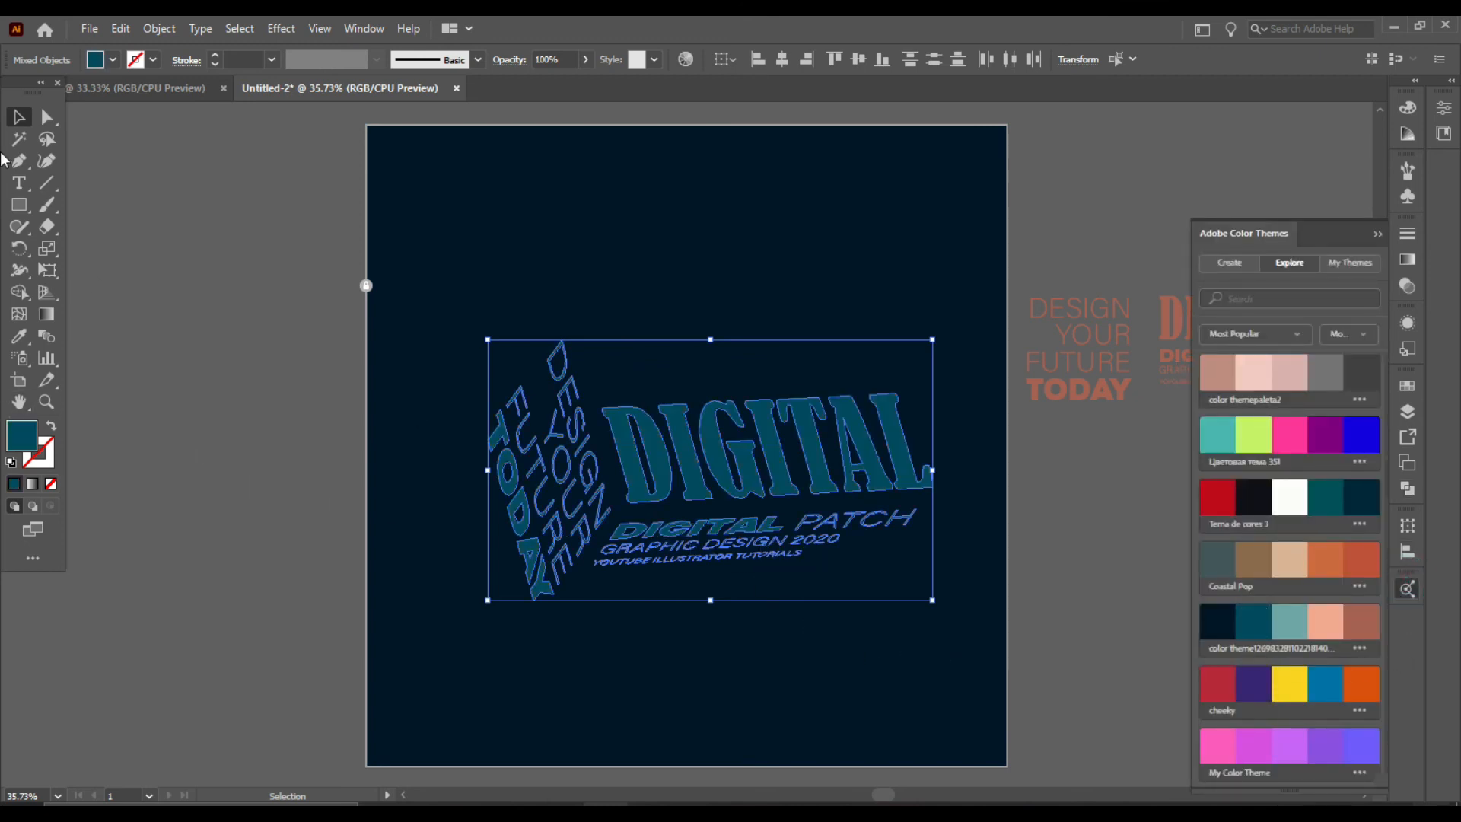
click(17, 137)
click(20, 116)
click(222, 228)
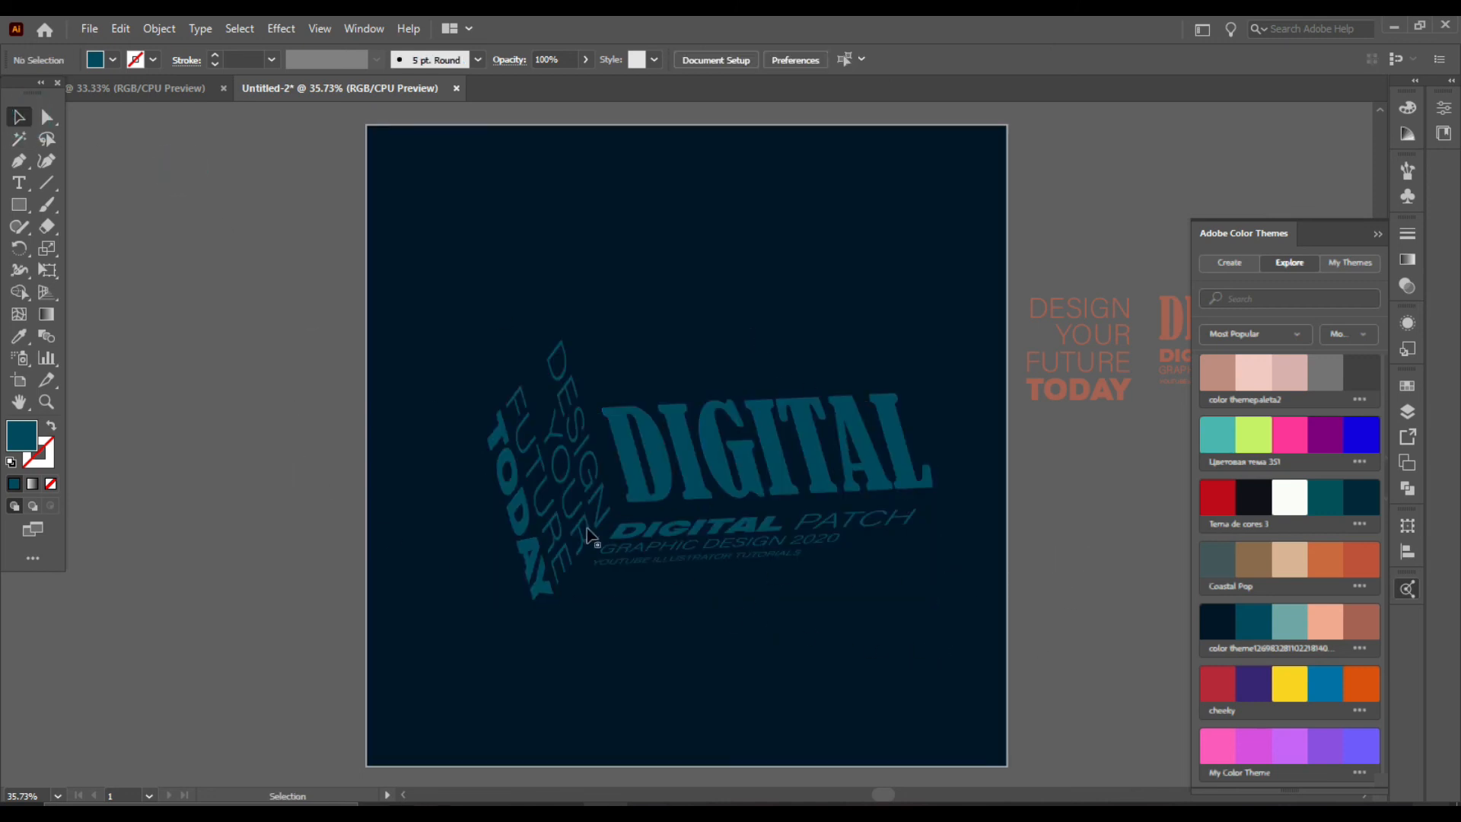
Step: Fill all the letter shapes with yellow from the cheeky colour theme
drag(454, 305, 953, 649)
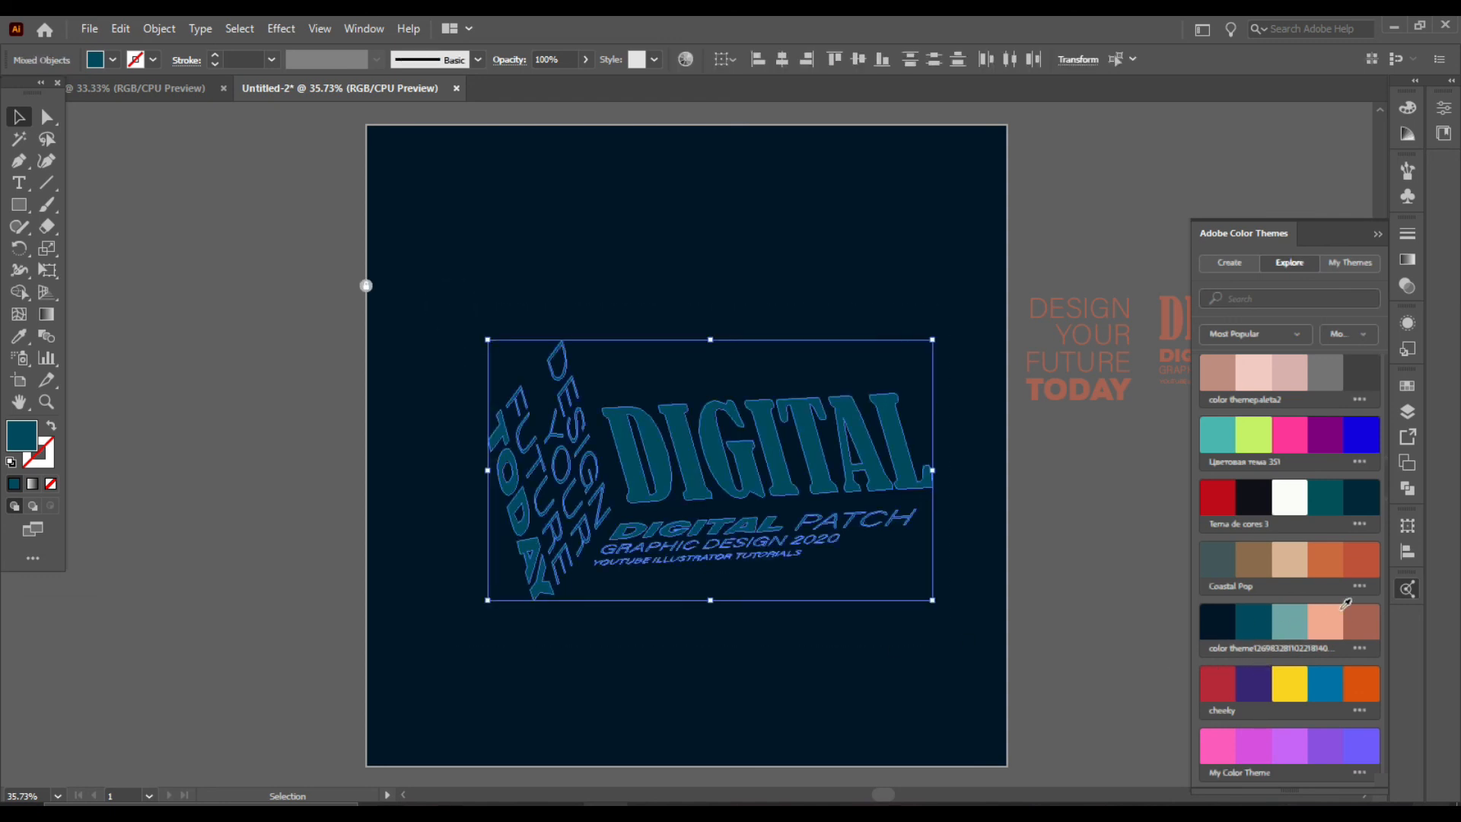
click(1292, 673)
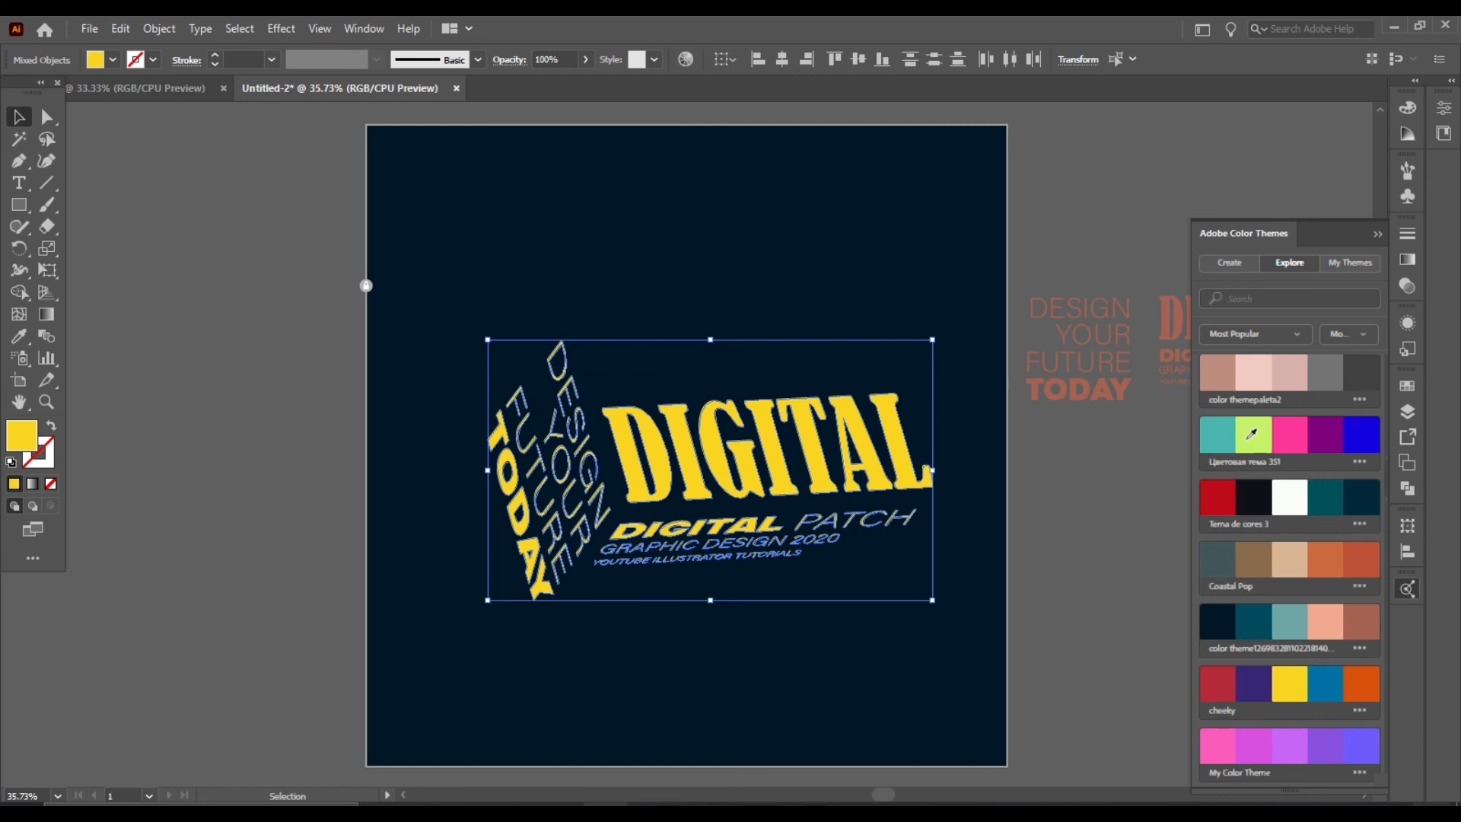
click(167, 174)
scroll(799, 423, down, 1)
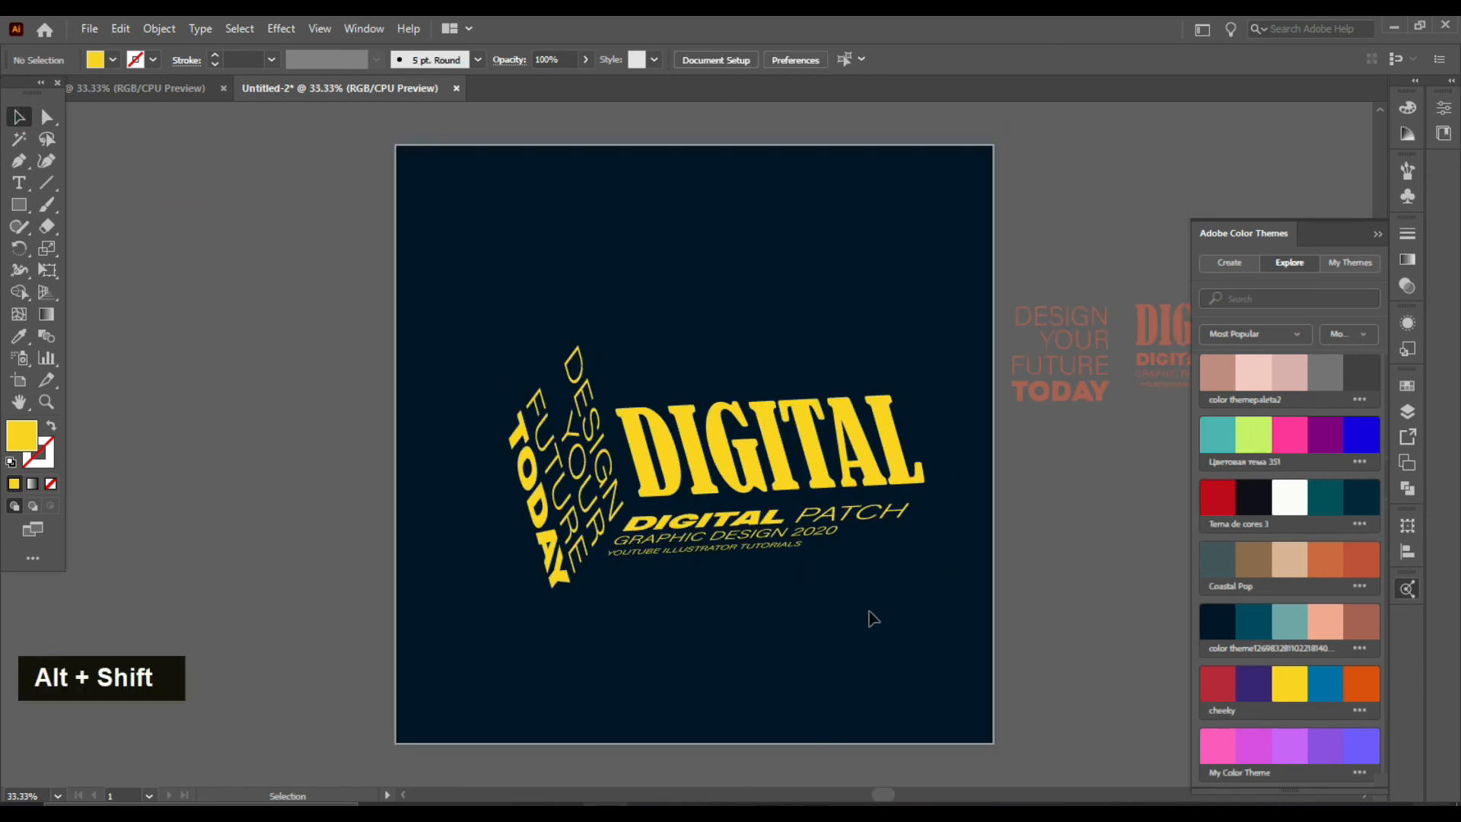